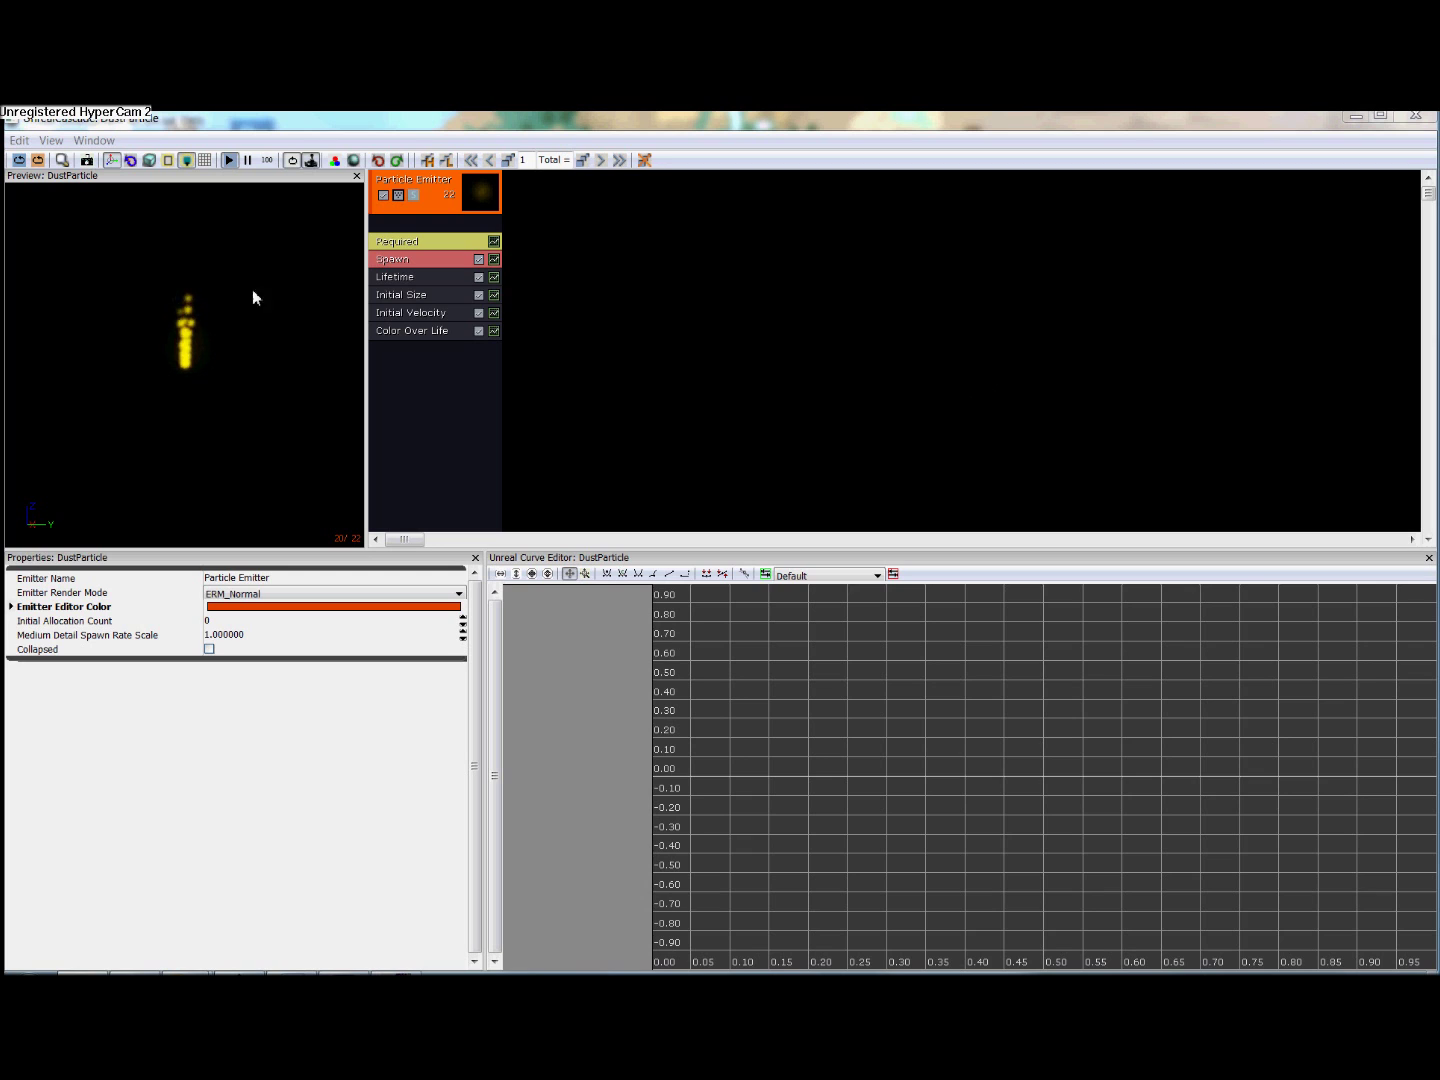
# Step: Set the constant spawn rate of the particle emitter's Spawn module to 50
pyautogui.click(427, 264)
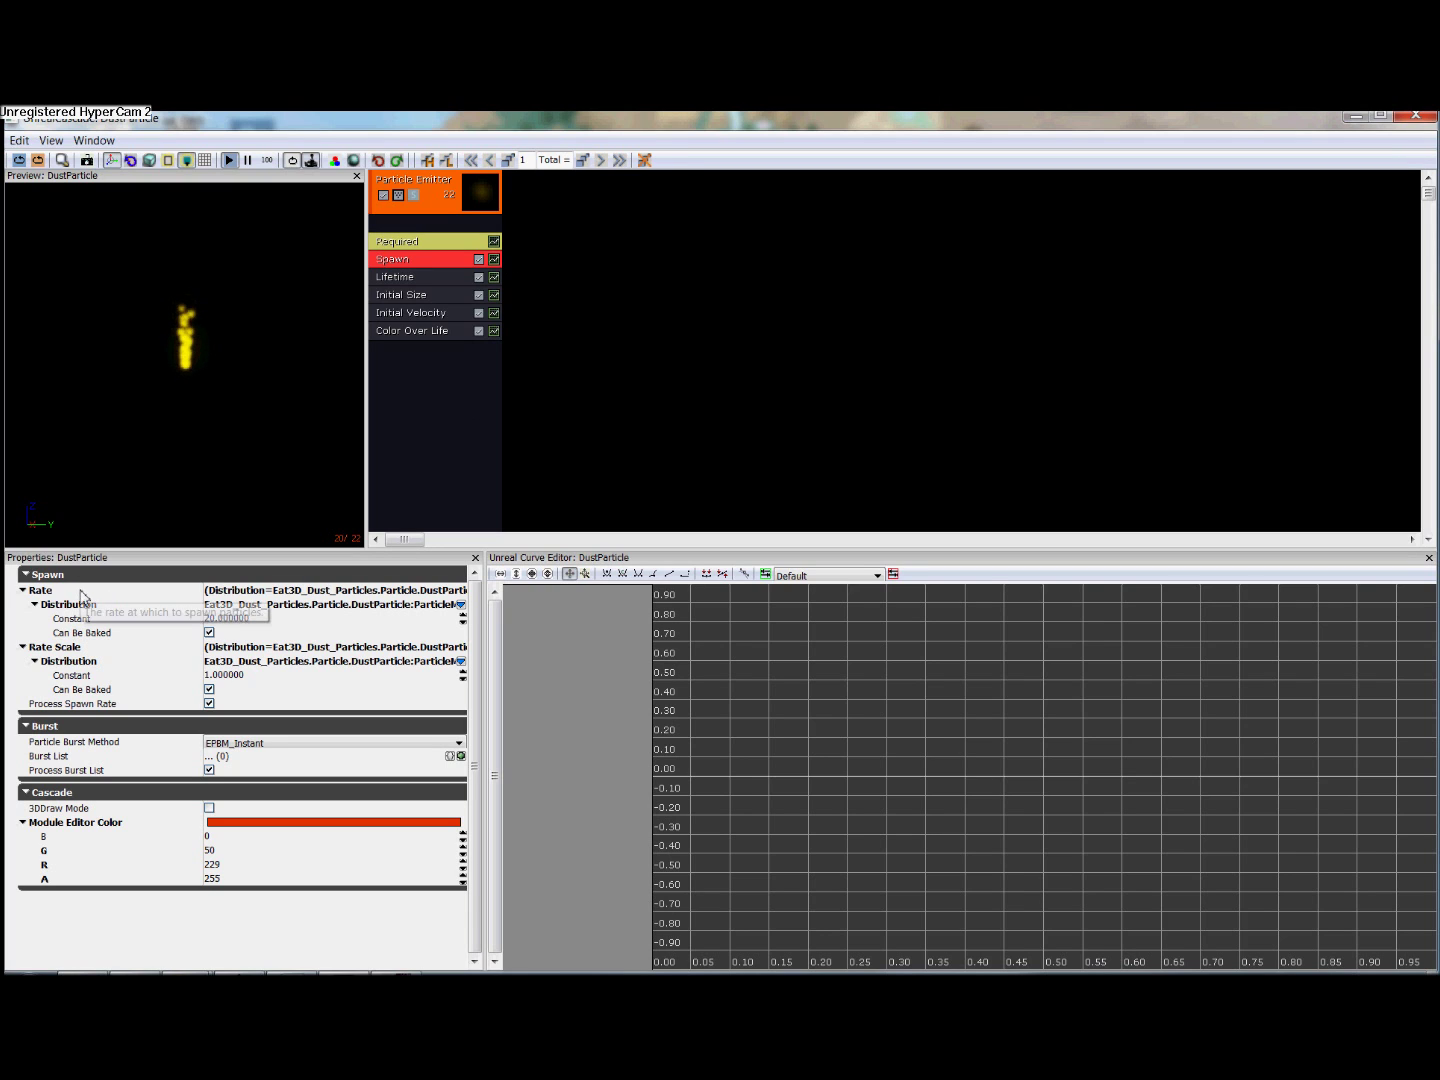
pyautogui.click(247, 618)
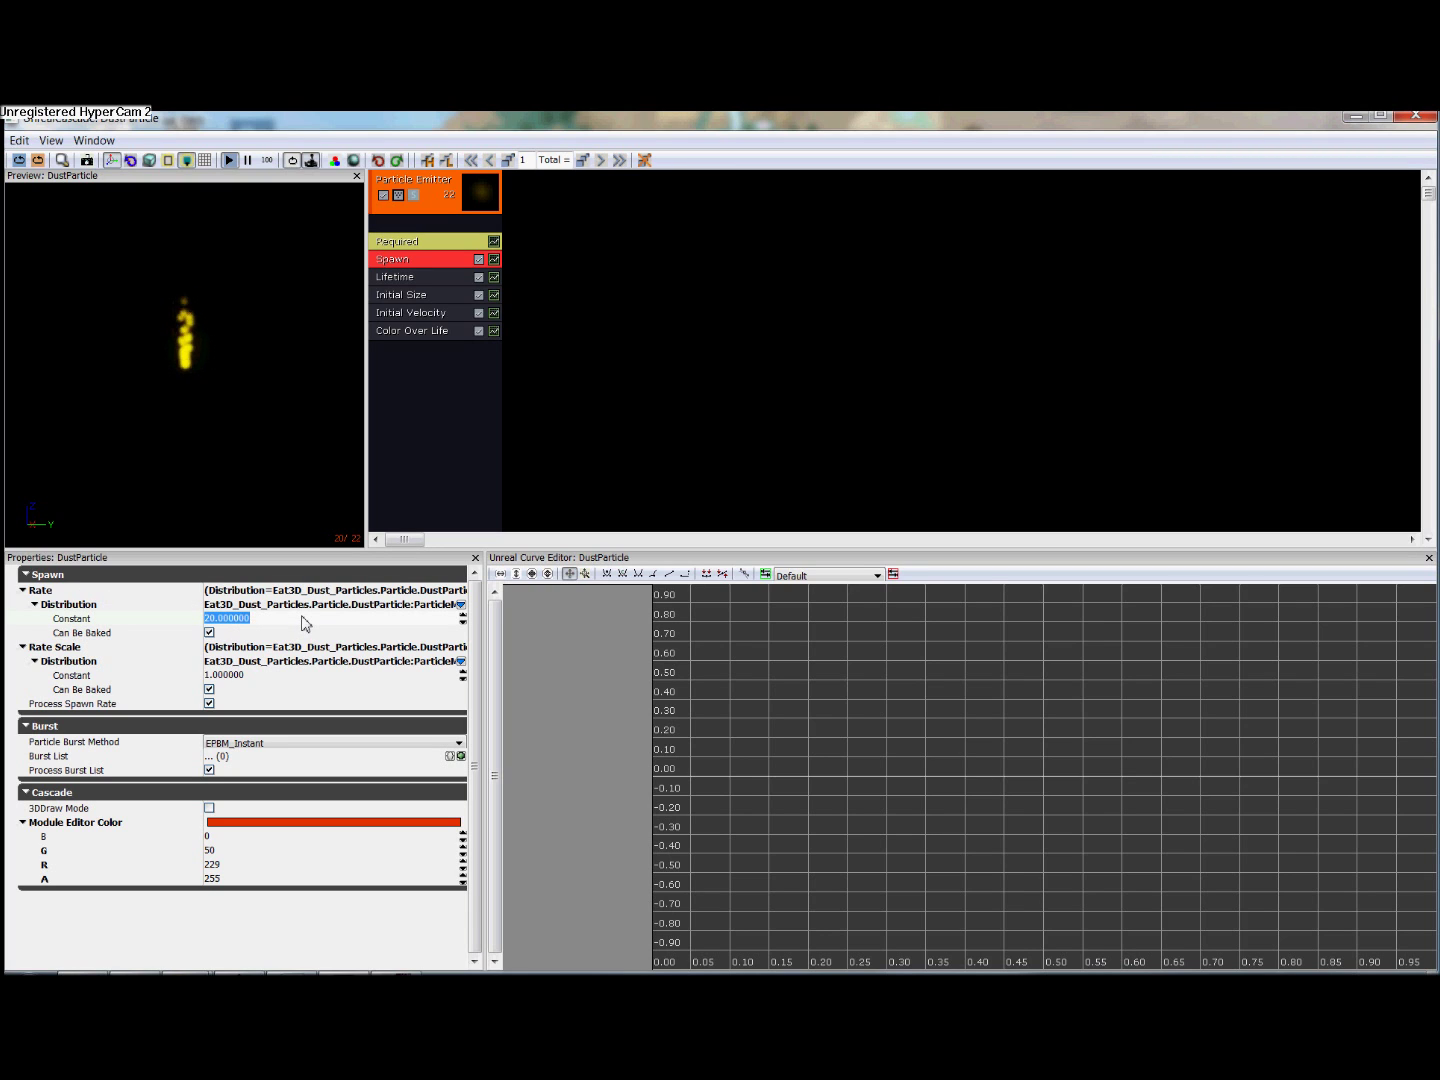
pyautogui.write('50')
pyautogui.press('Return')
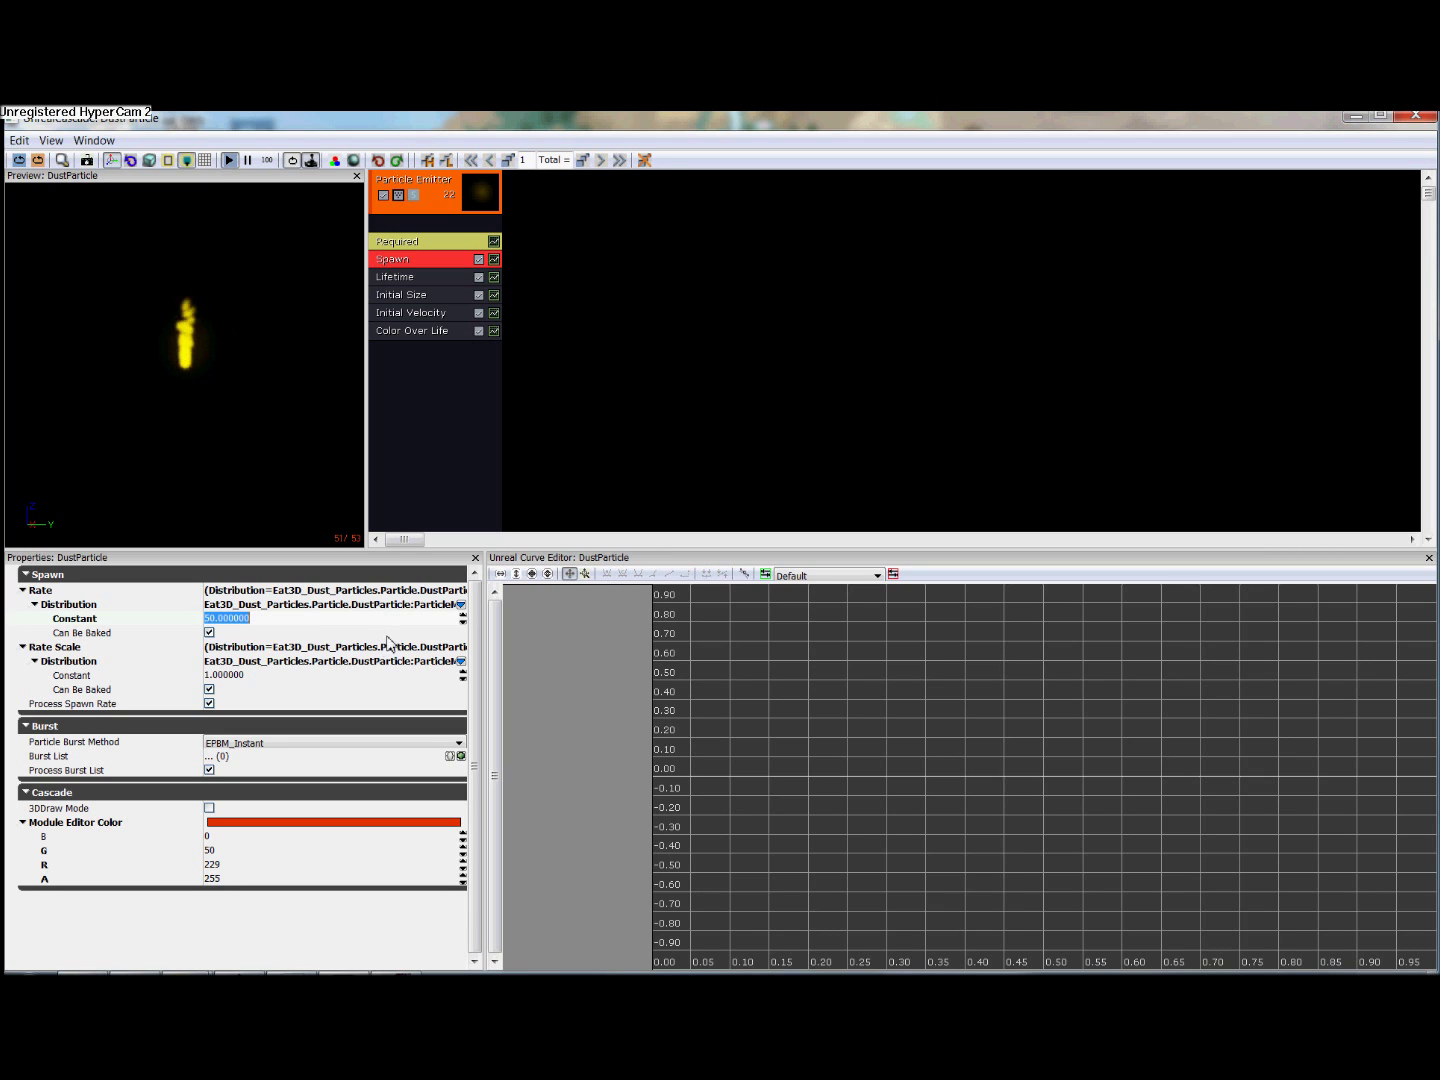
# Step: Set the Lifetime module's distribution to a maximum of 15 and a minimum of 4
pyautogui.click(425, 279)
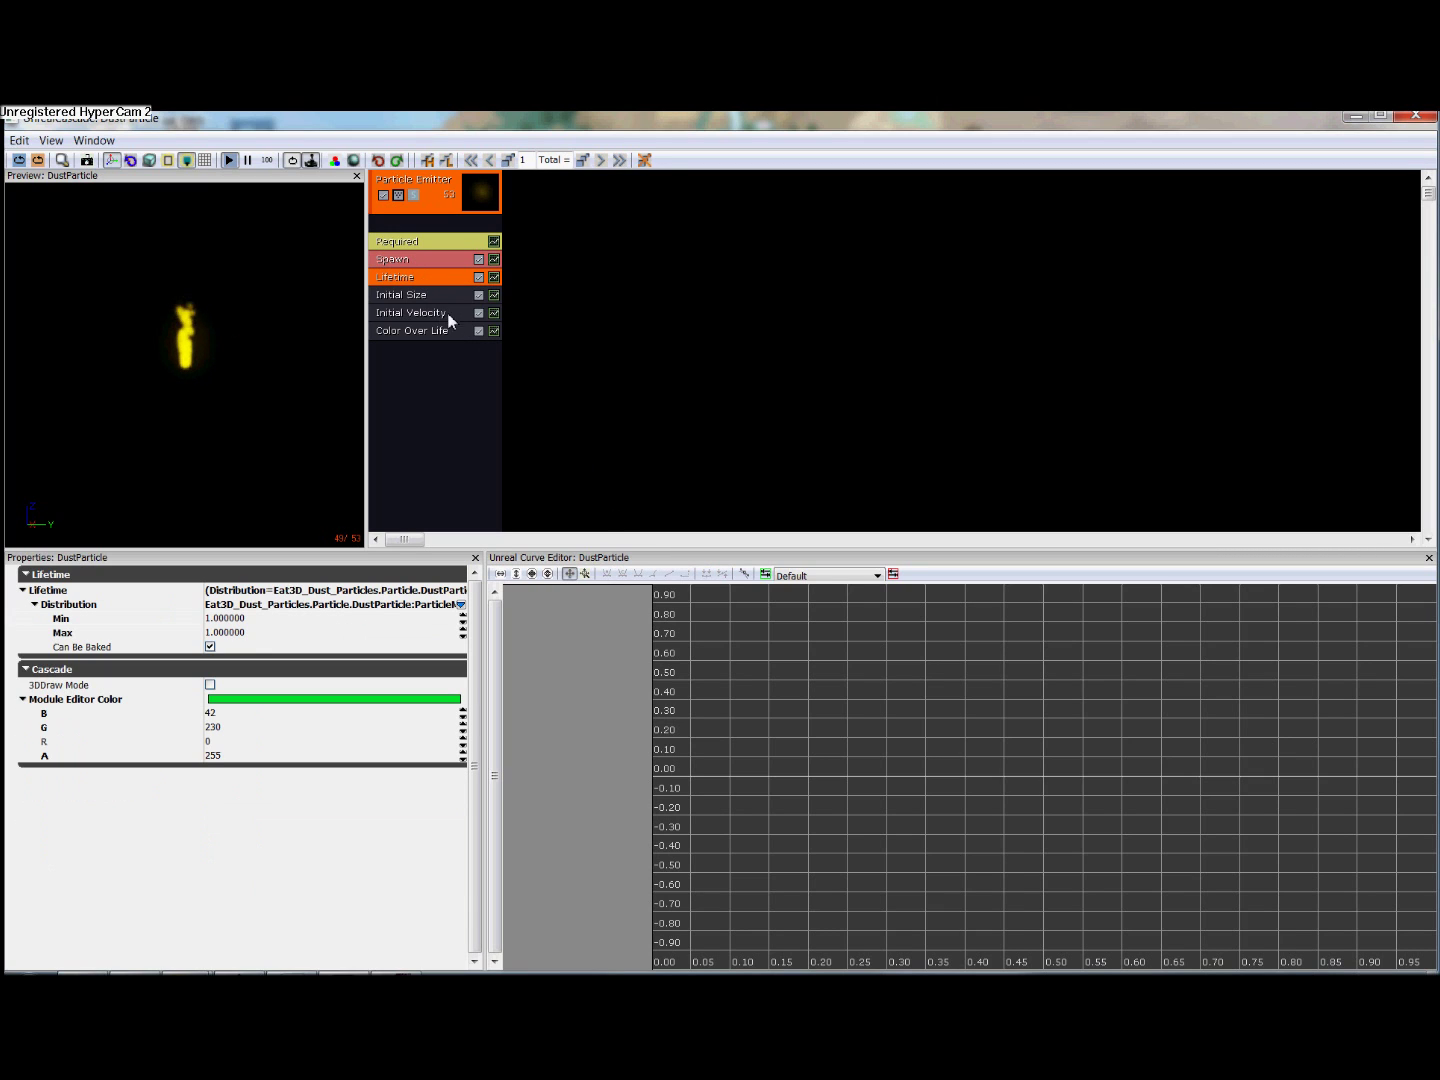
pyautogui.click(224, 633)
pyautogui.write('15')
pyautogui.click(222, 619)
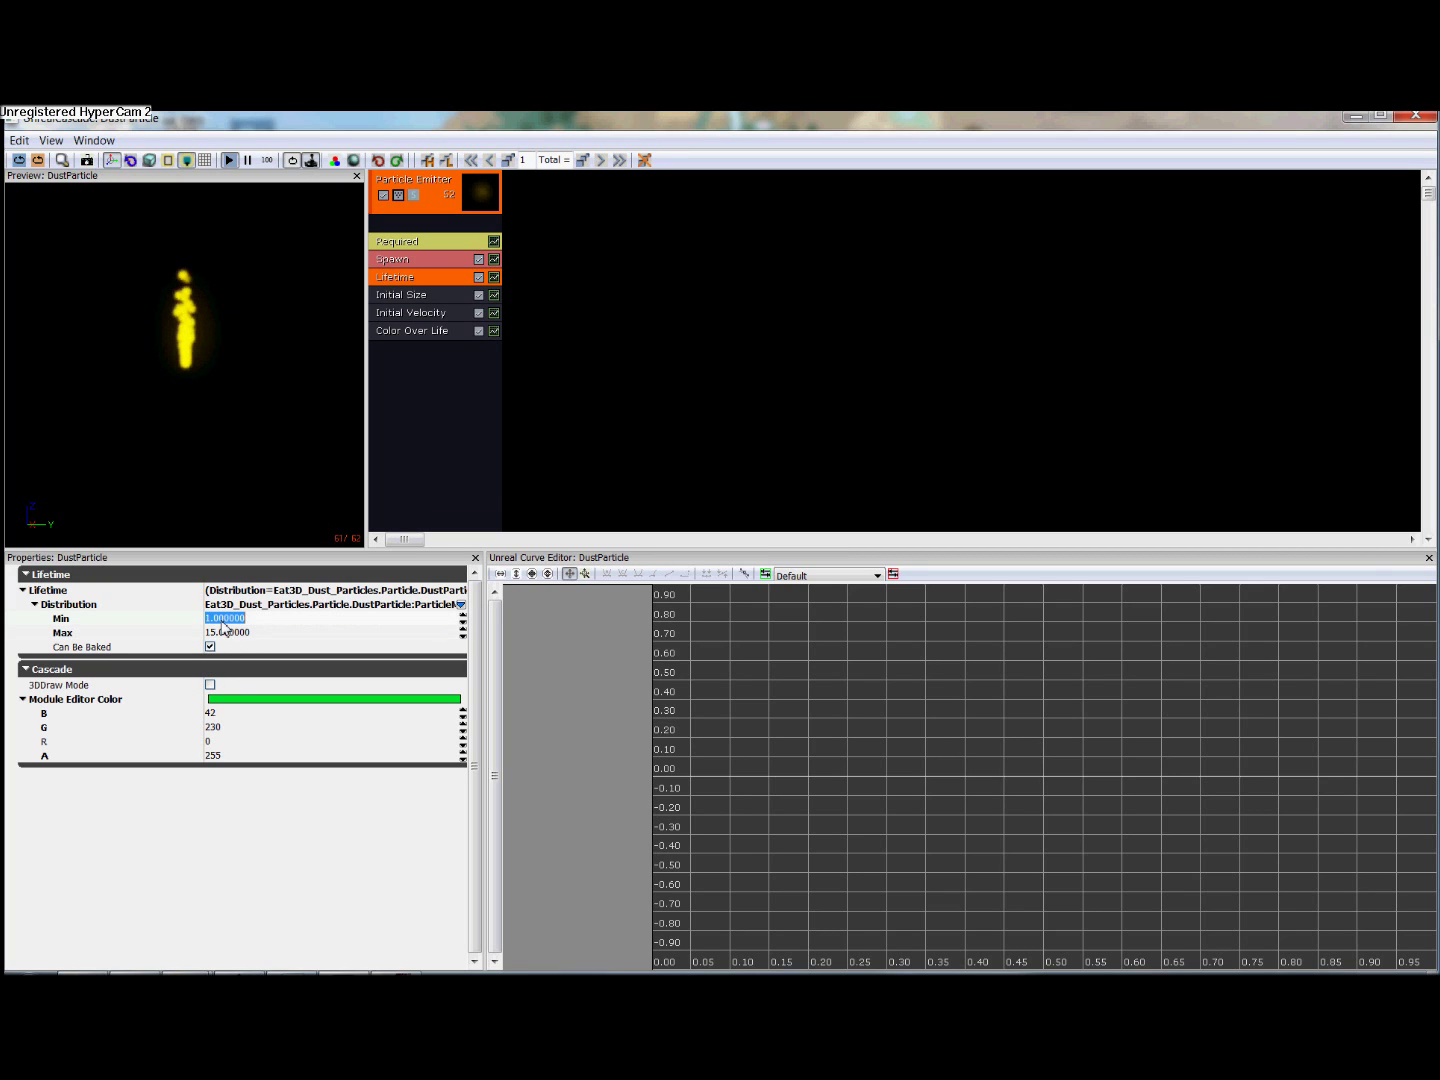
pyautogui.write('4')
pyautogui.press('Return')
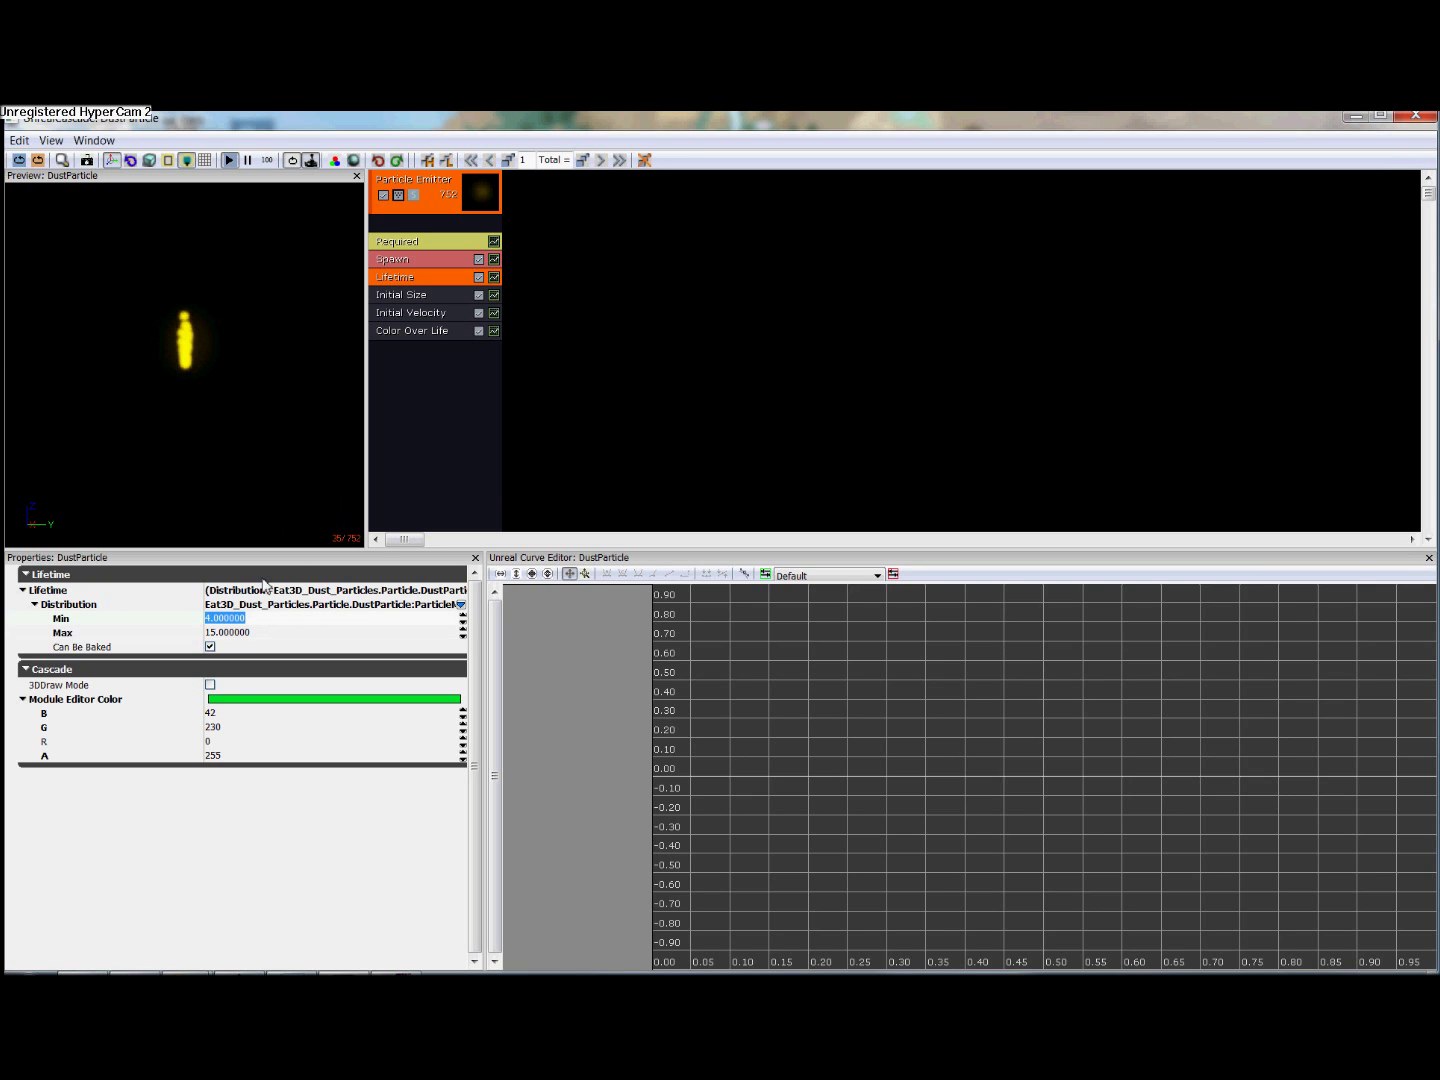
pyautogui.press('BackSpace')
# Step: Set the Initial Size module's maximum start size to 3 on X, Y and Z
pyautogui.click(403, 294)
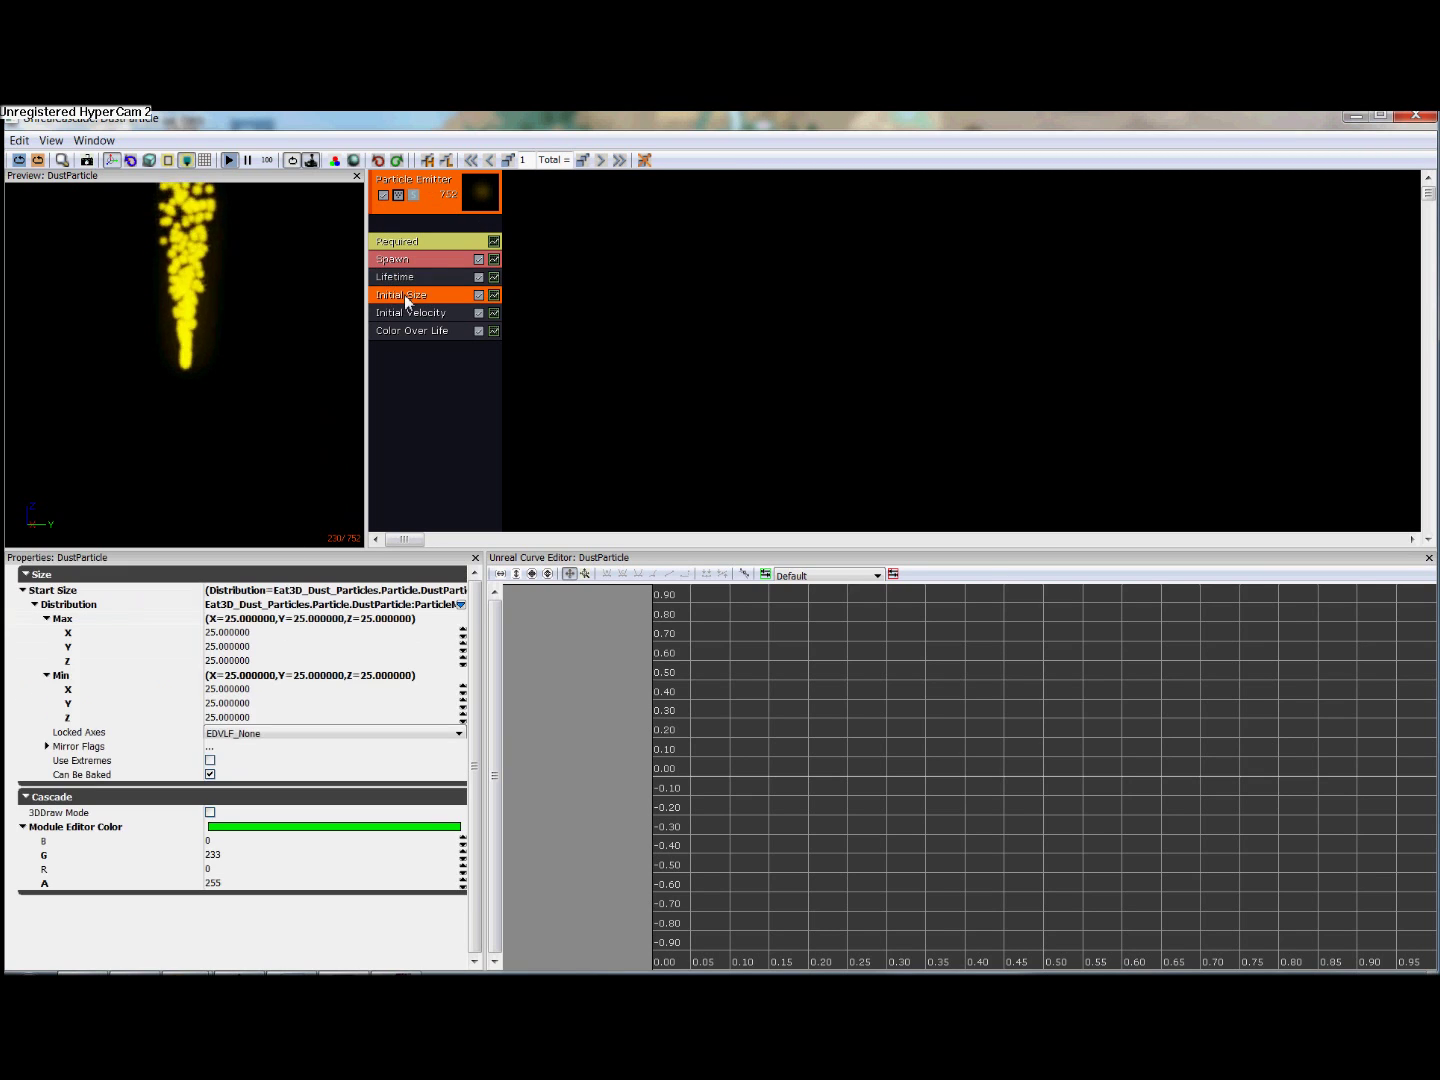
pyautogui.click(239, 634)
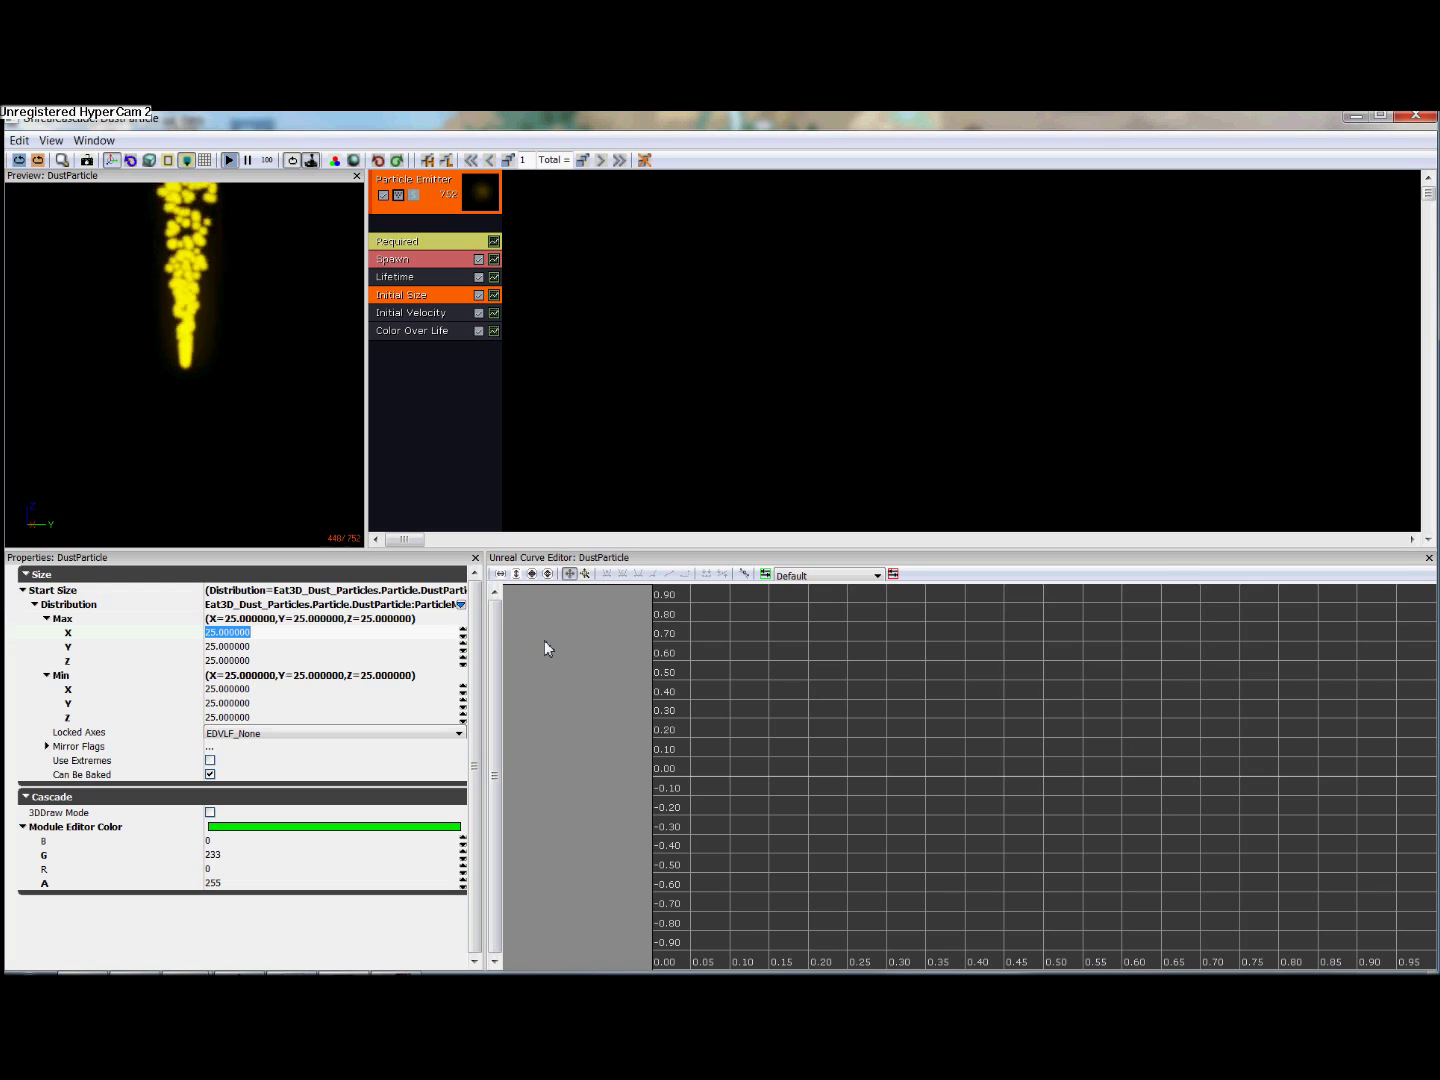
pyautogui.write('3')
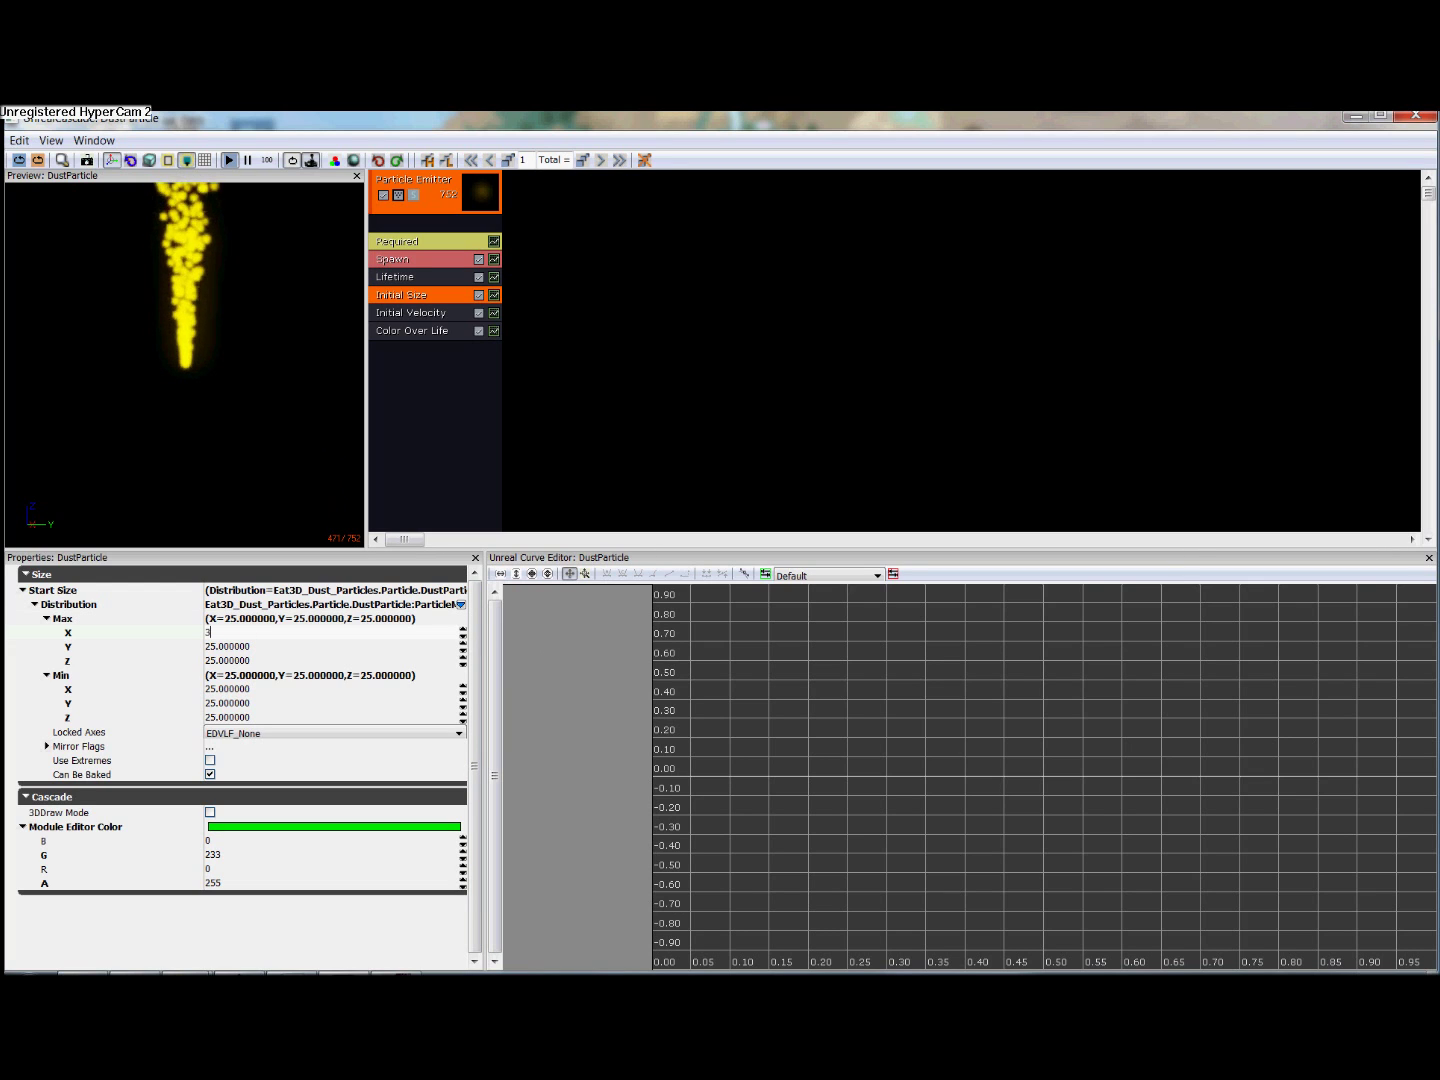
pyautogui.press('Tab')
pyautogui.write('3')
pyautogui.press('Tab')
pyautogui.write('3')
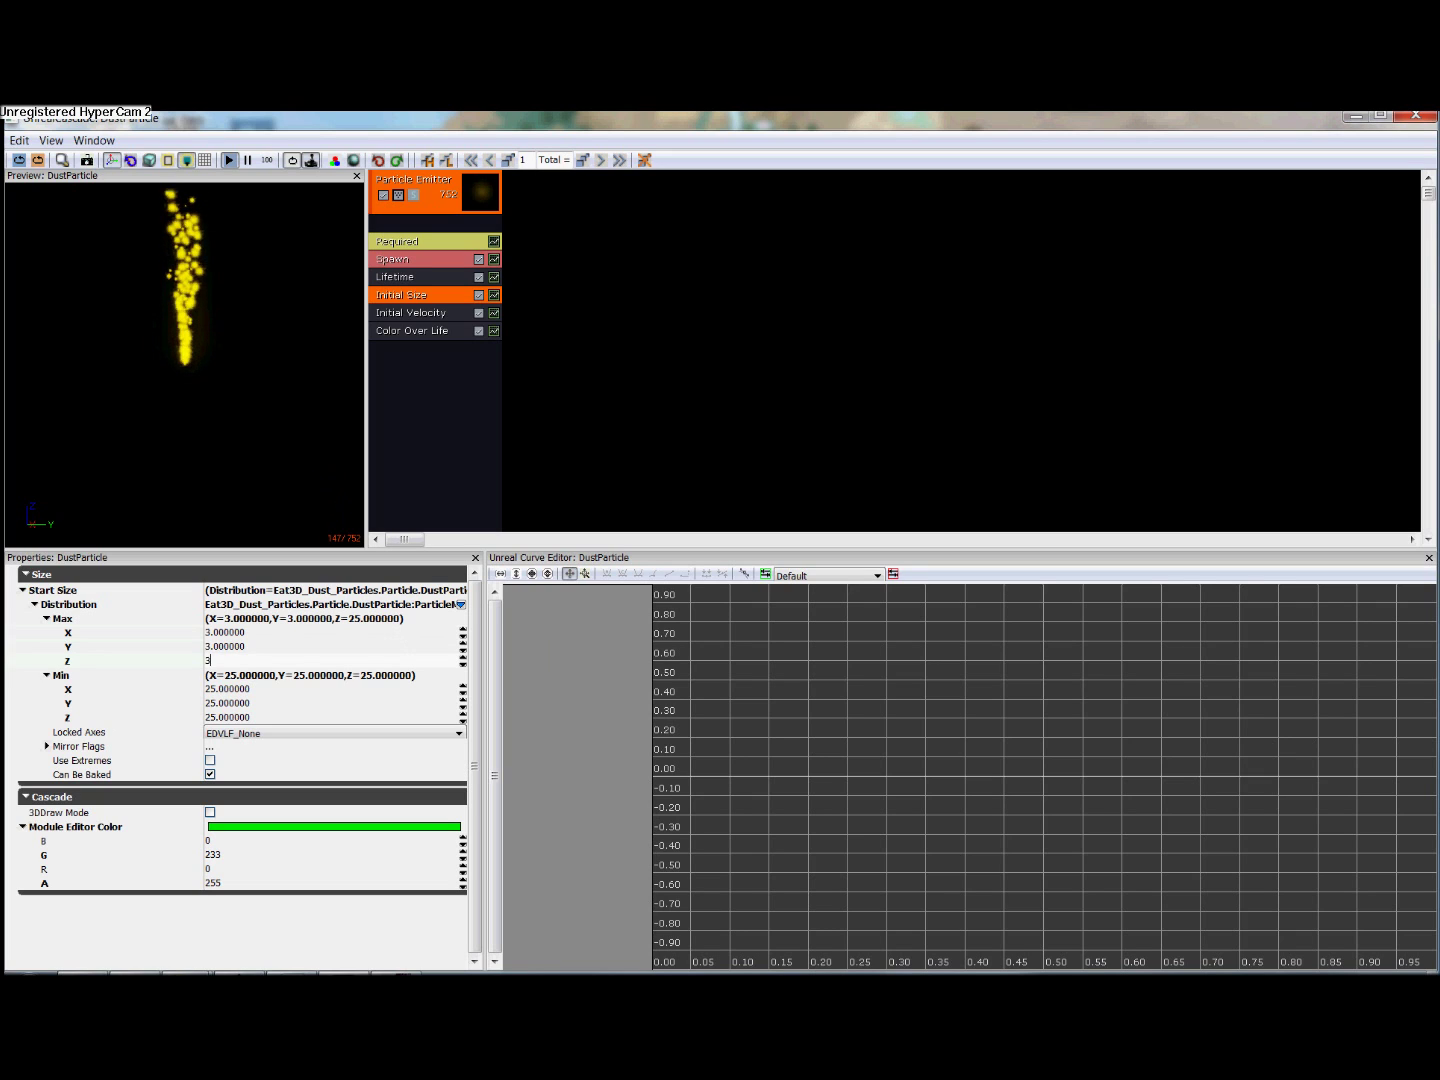
# Step: Set the minimum start size in the Initial Size module to 1 on X, Y and Z
pyautogui.press('Tab')
pyautogui.write('1')
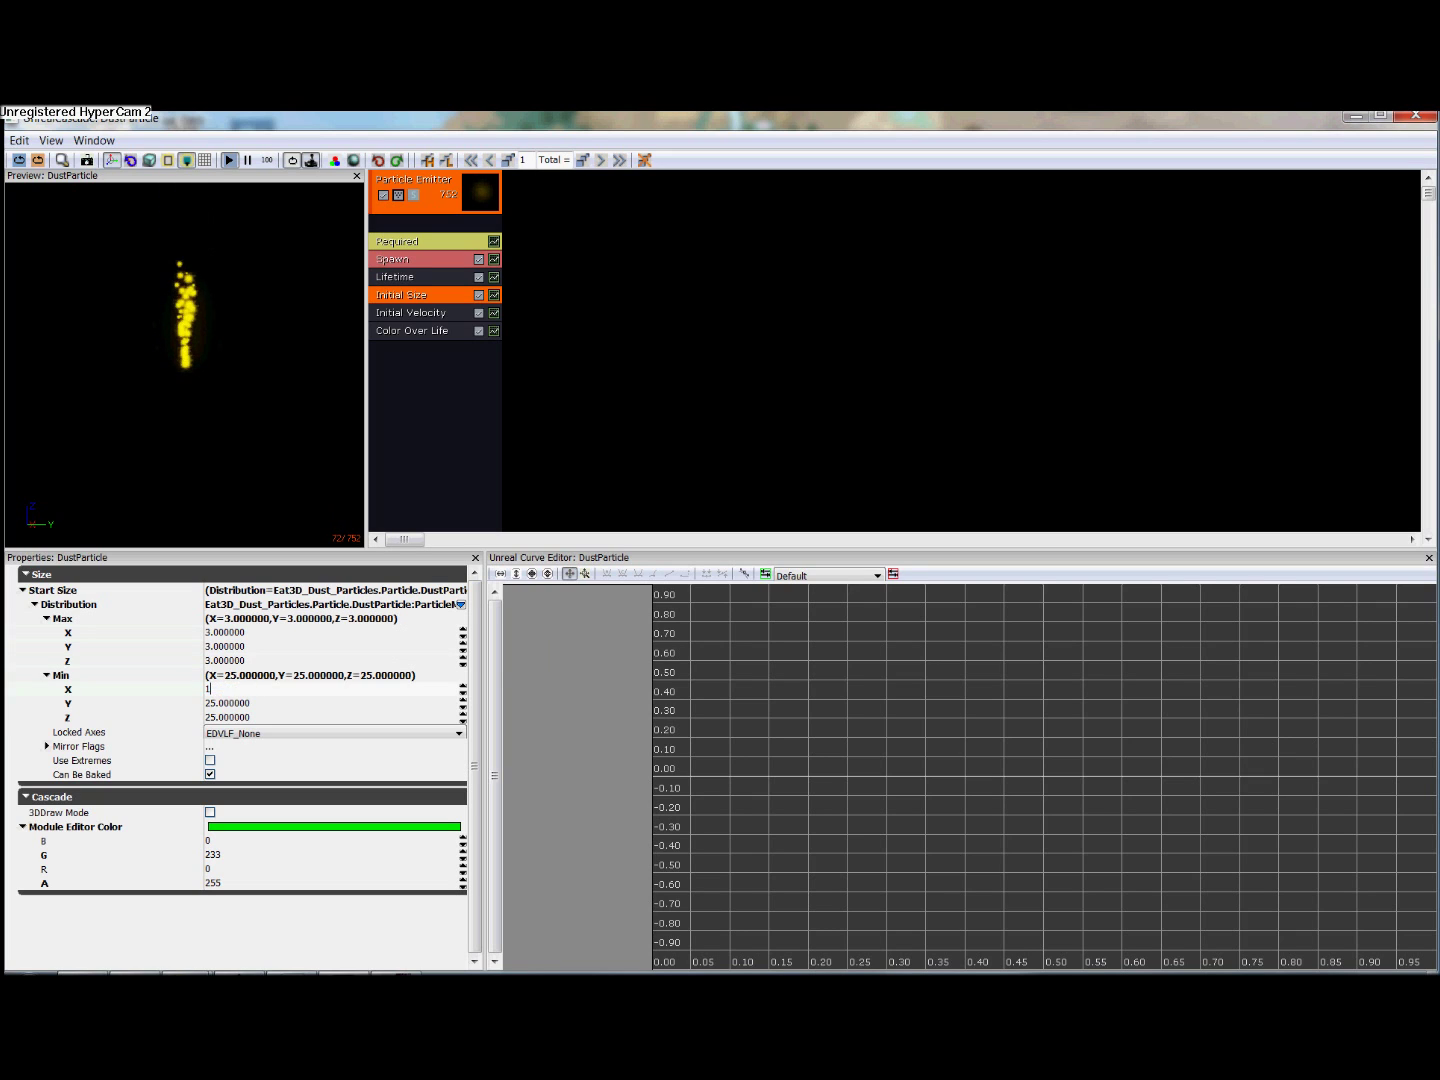
pyautogui.press('Tab')
pyautogui.write('1')
pyautogui.press('Tab')
pyautogui.write('1')
pyautogui.press('Return')
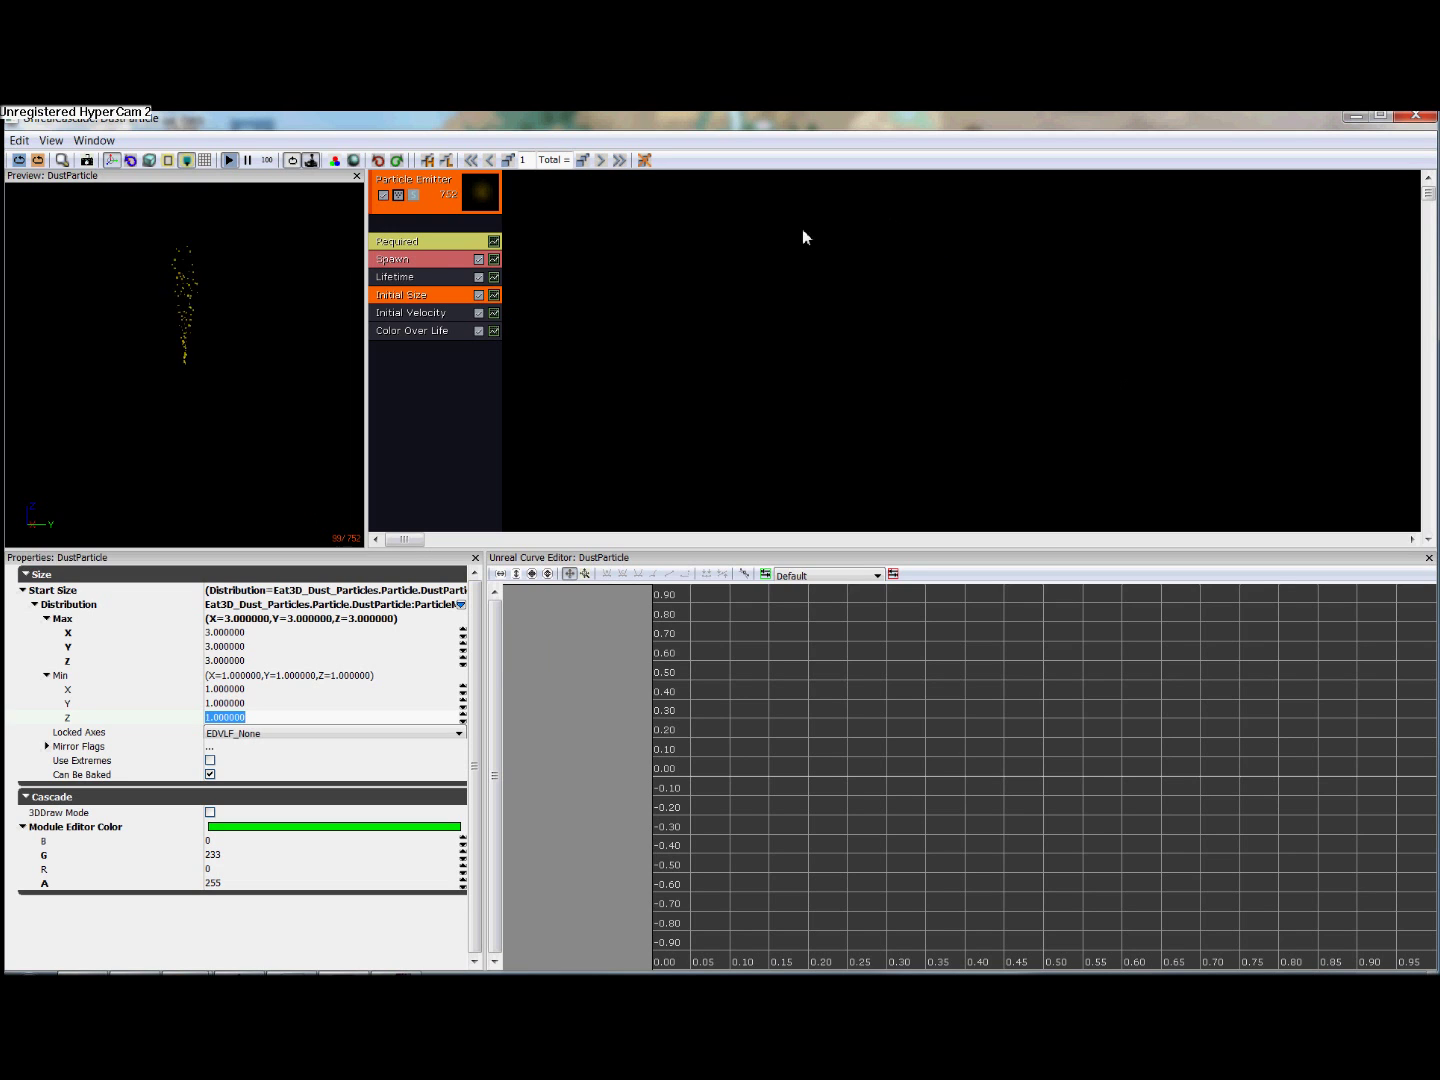
# Step: Set the Initial Velocity module's maximum start velocity to X 1, Y 2 and Z -1
pyautogui.click(448, 316)
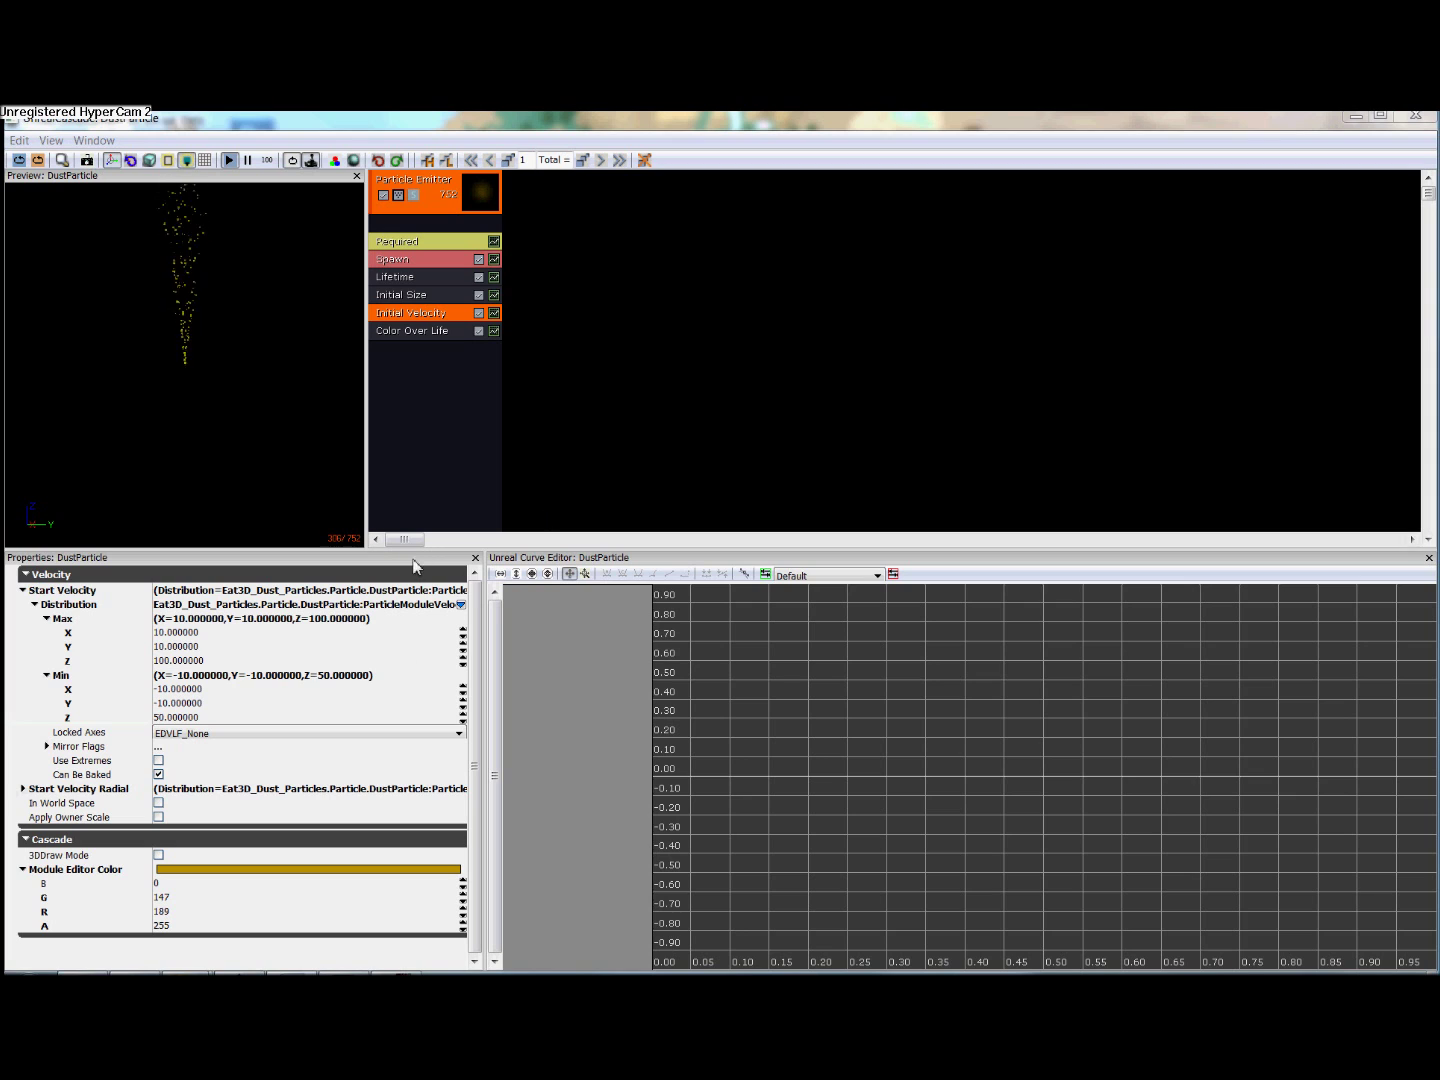
pyautogui.click(175, 632)
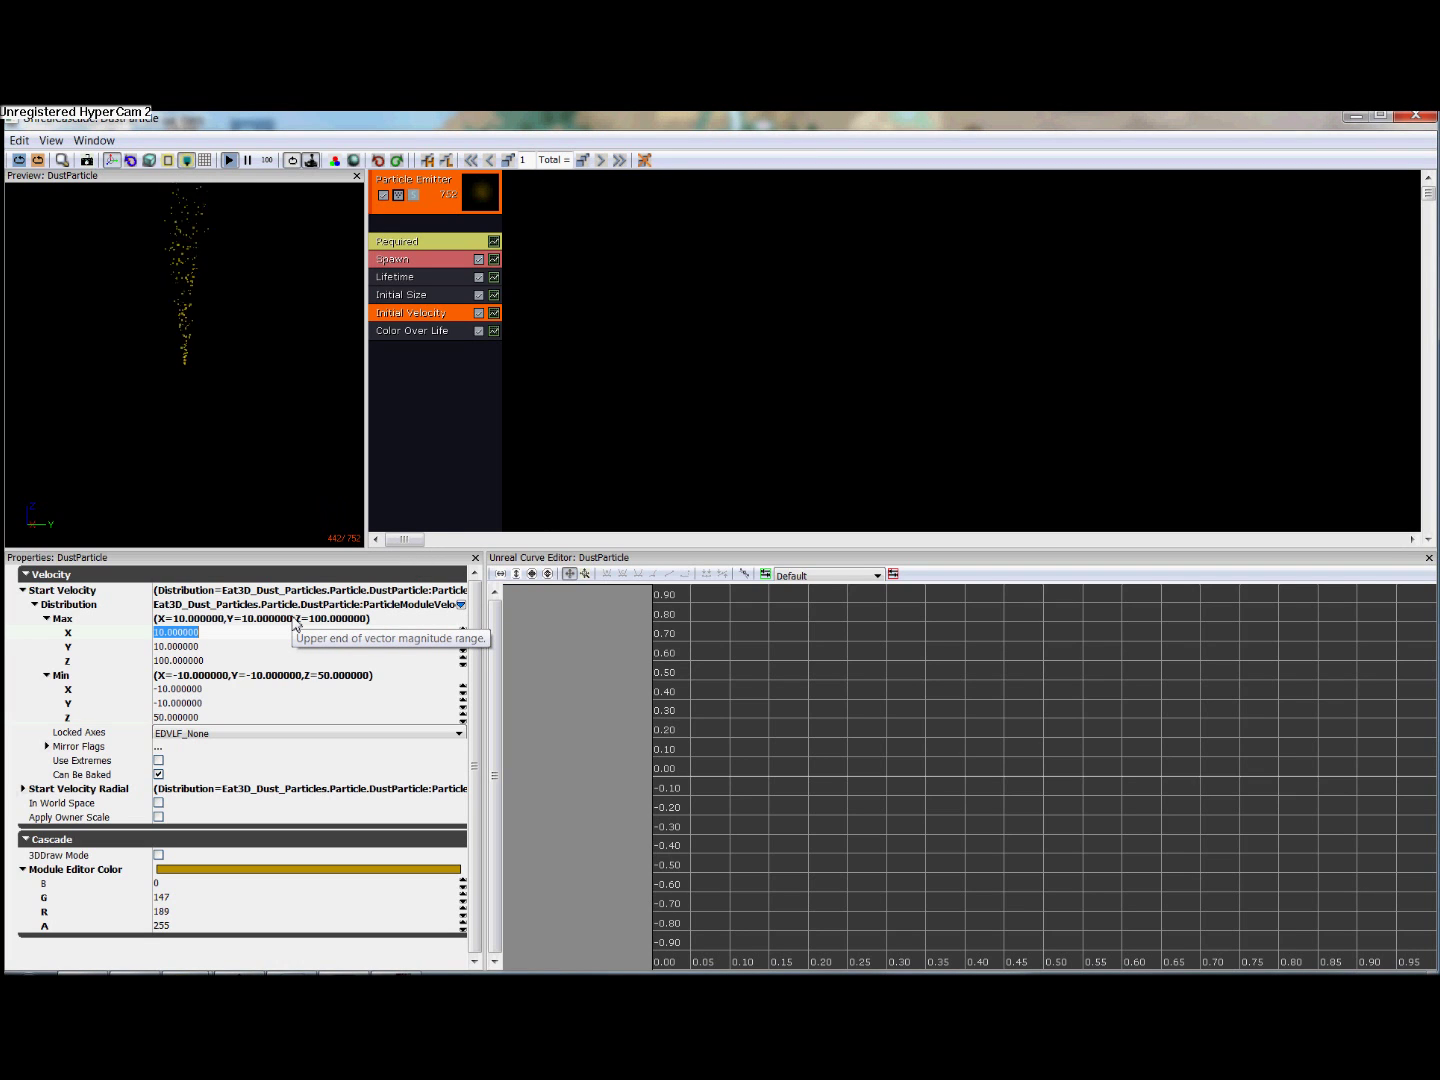
pyautogui.write('1')
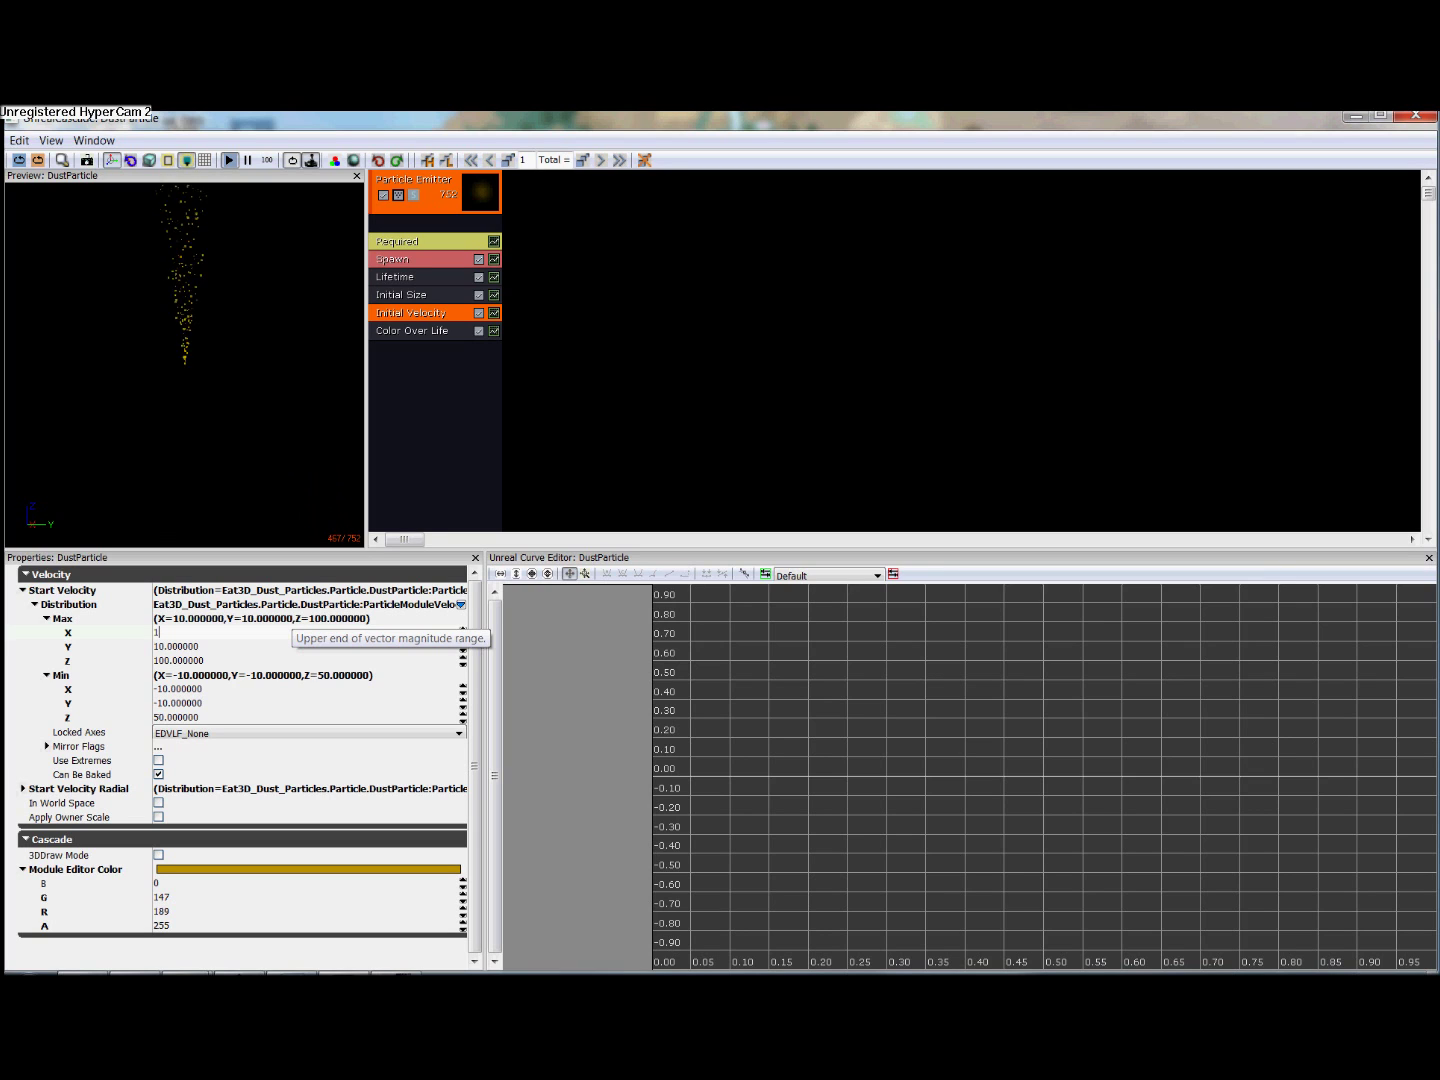
pyautogui.press('Tab')
pyautogui.write('2')
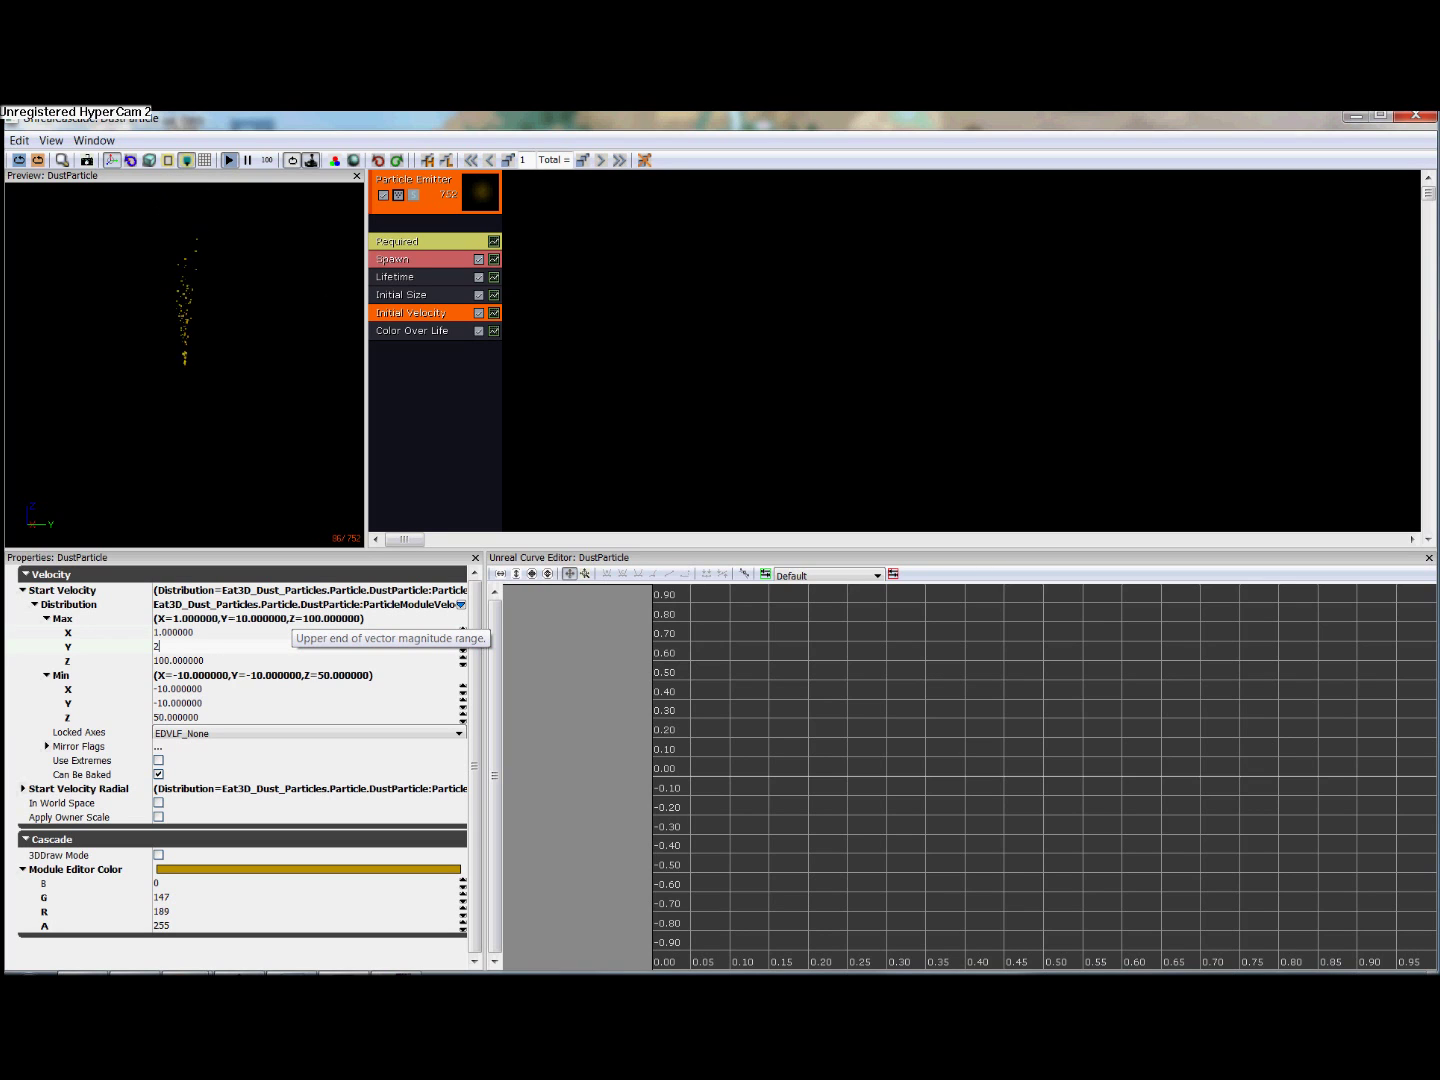
pyautogui.press('Tab')
pyautogui.write('-1')
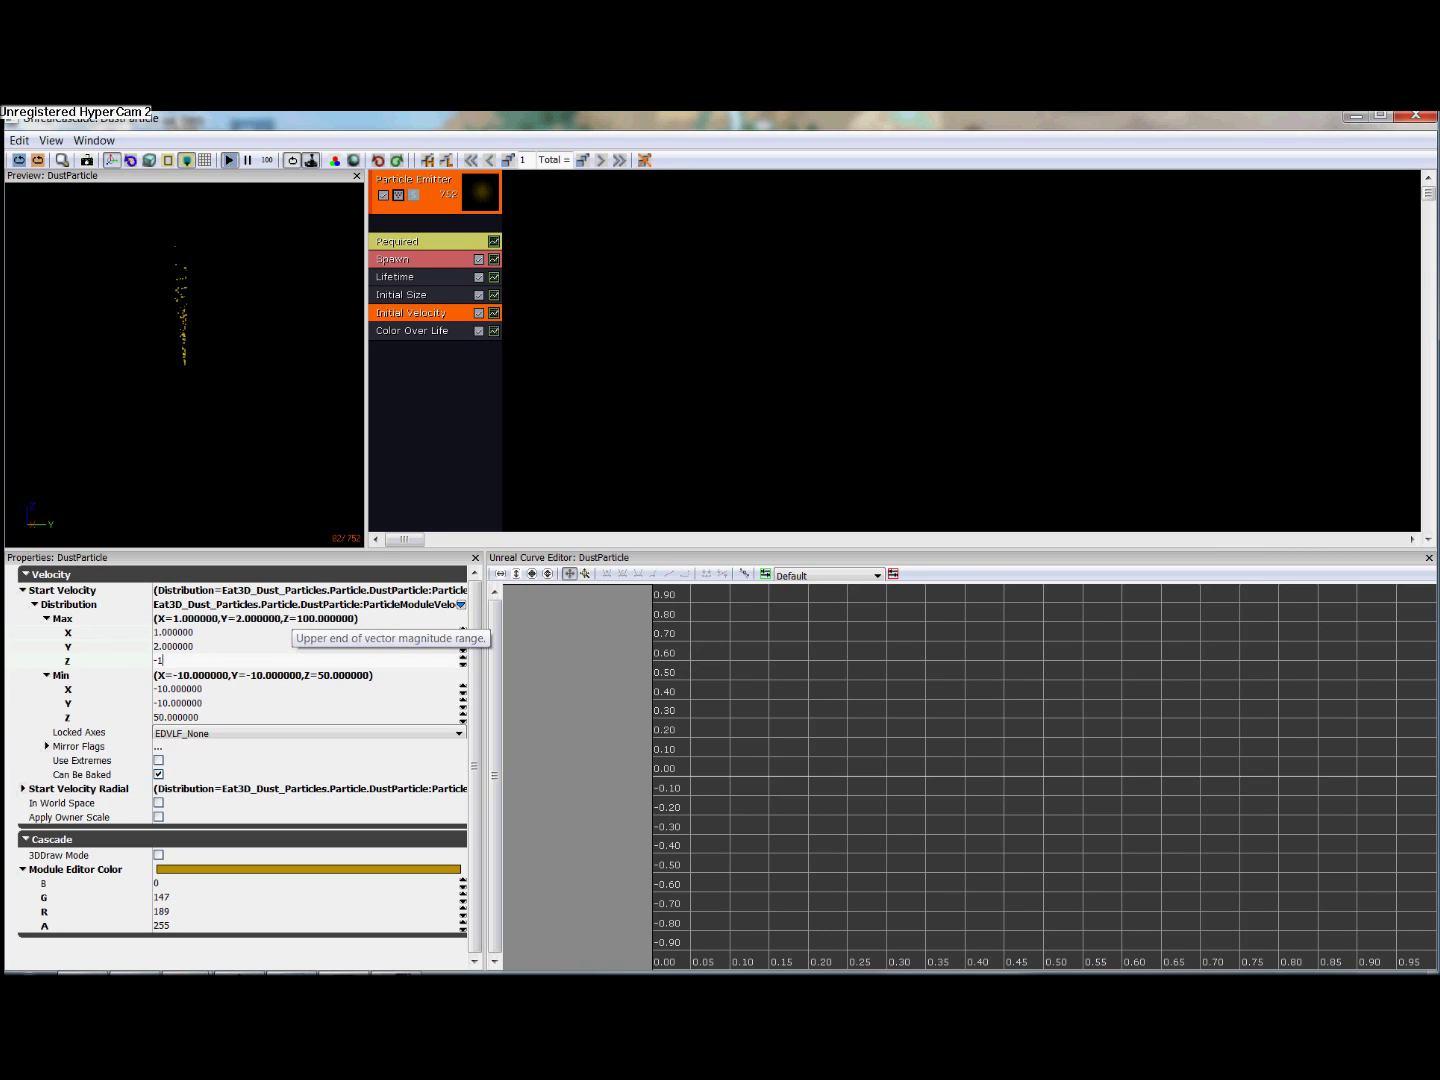
pyautogui.press('Return')
# Step: Set the minimum start velocity in the Initial Velocity module to X -1, Y -2 and Z -2
pyautogui.press('Tab')
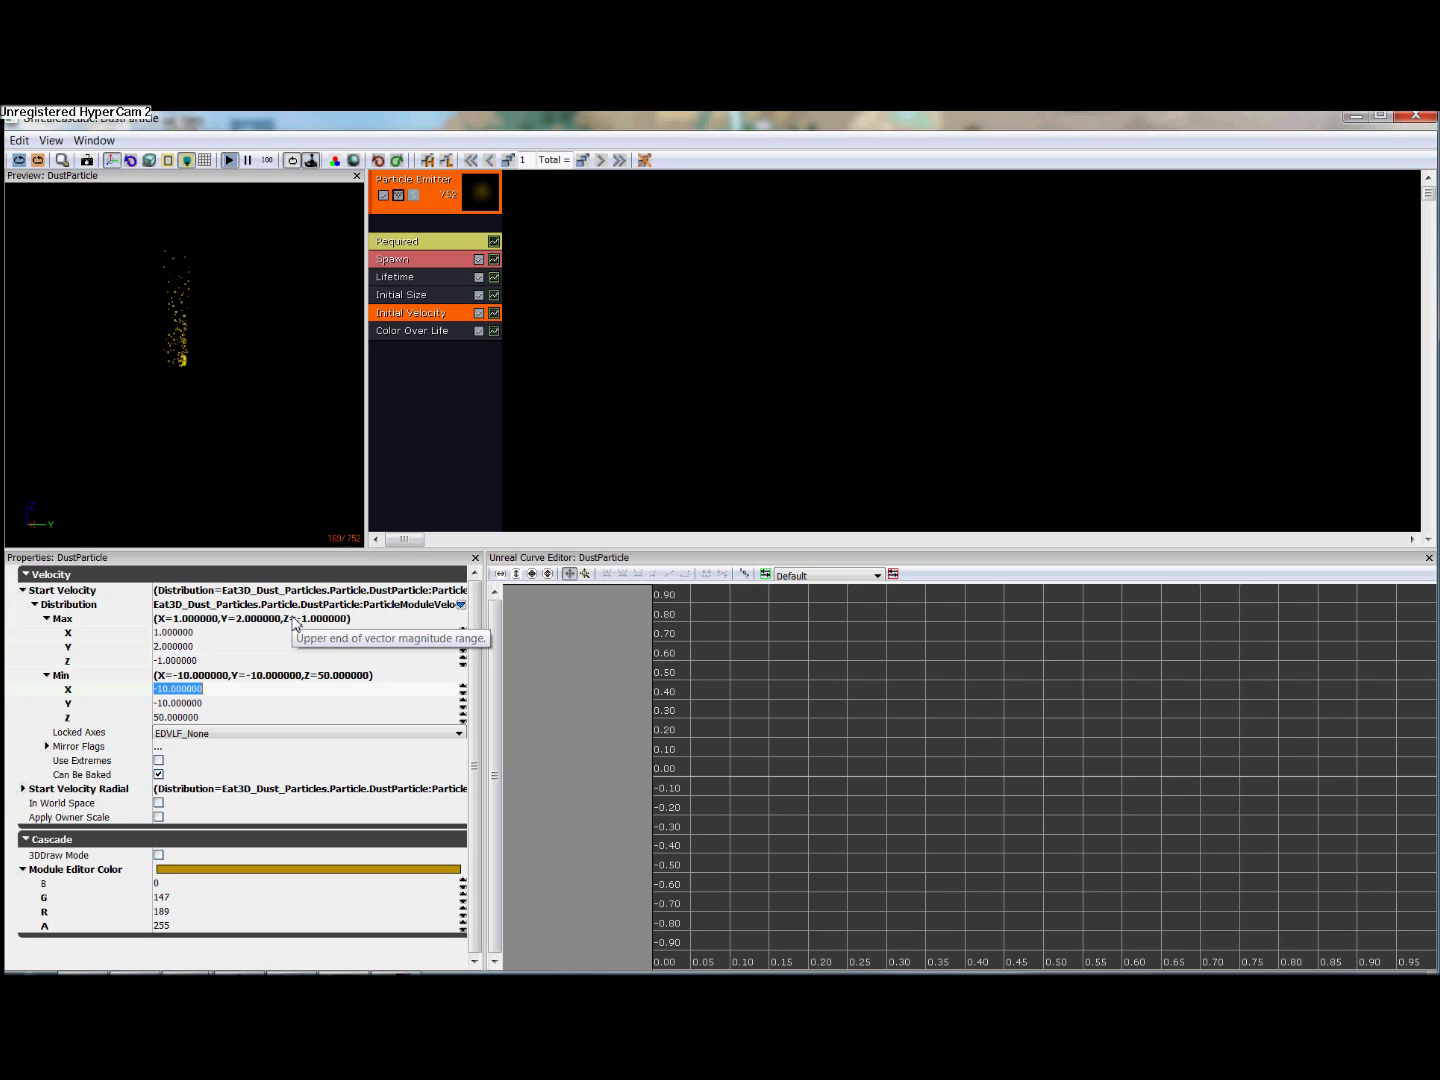
pyautogui.write('-1')
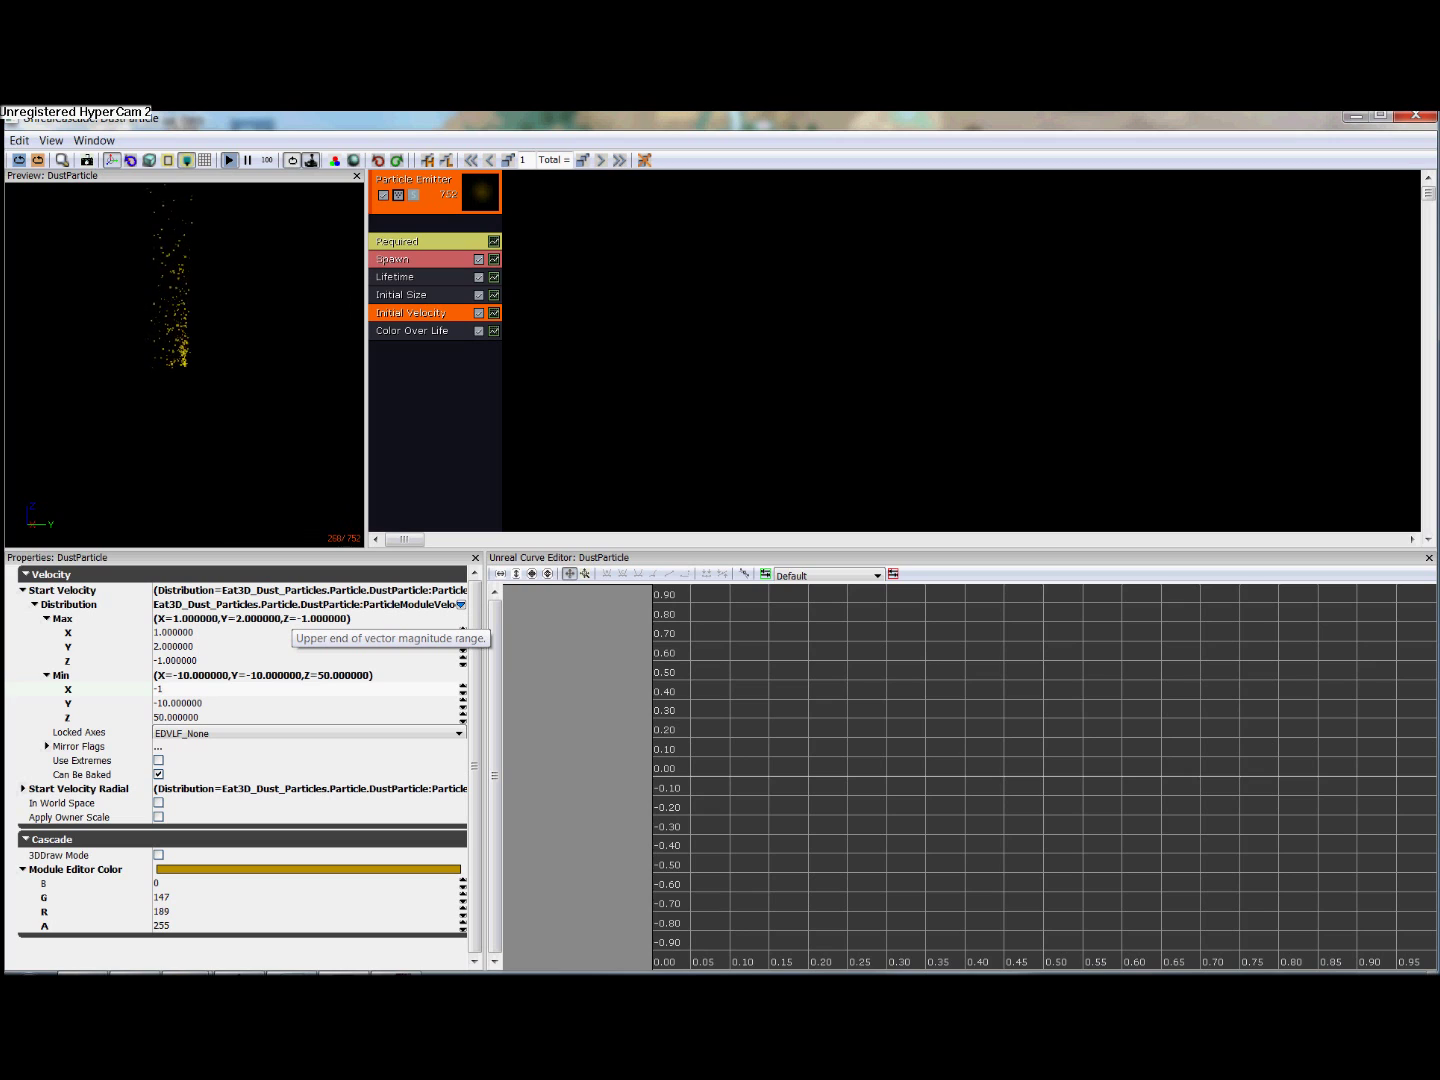
pyautogui.press('Tab')
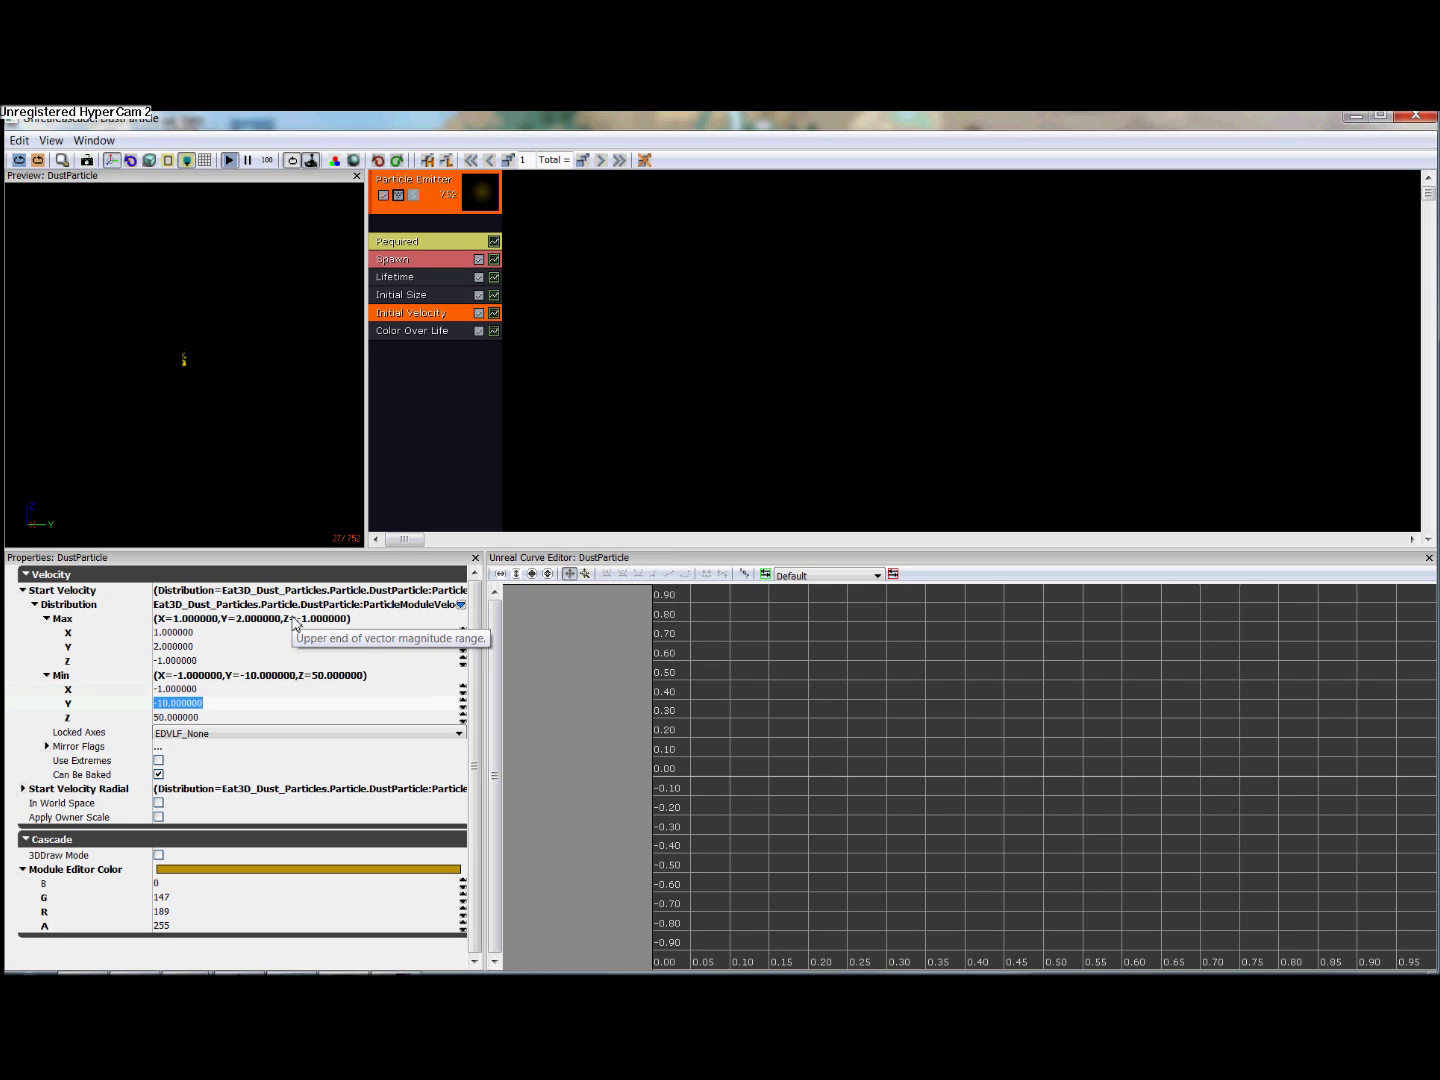
pyautogui.write('-2')
pyautogui.press('Tab')
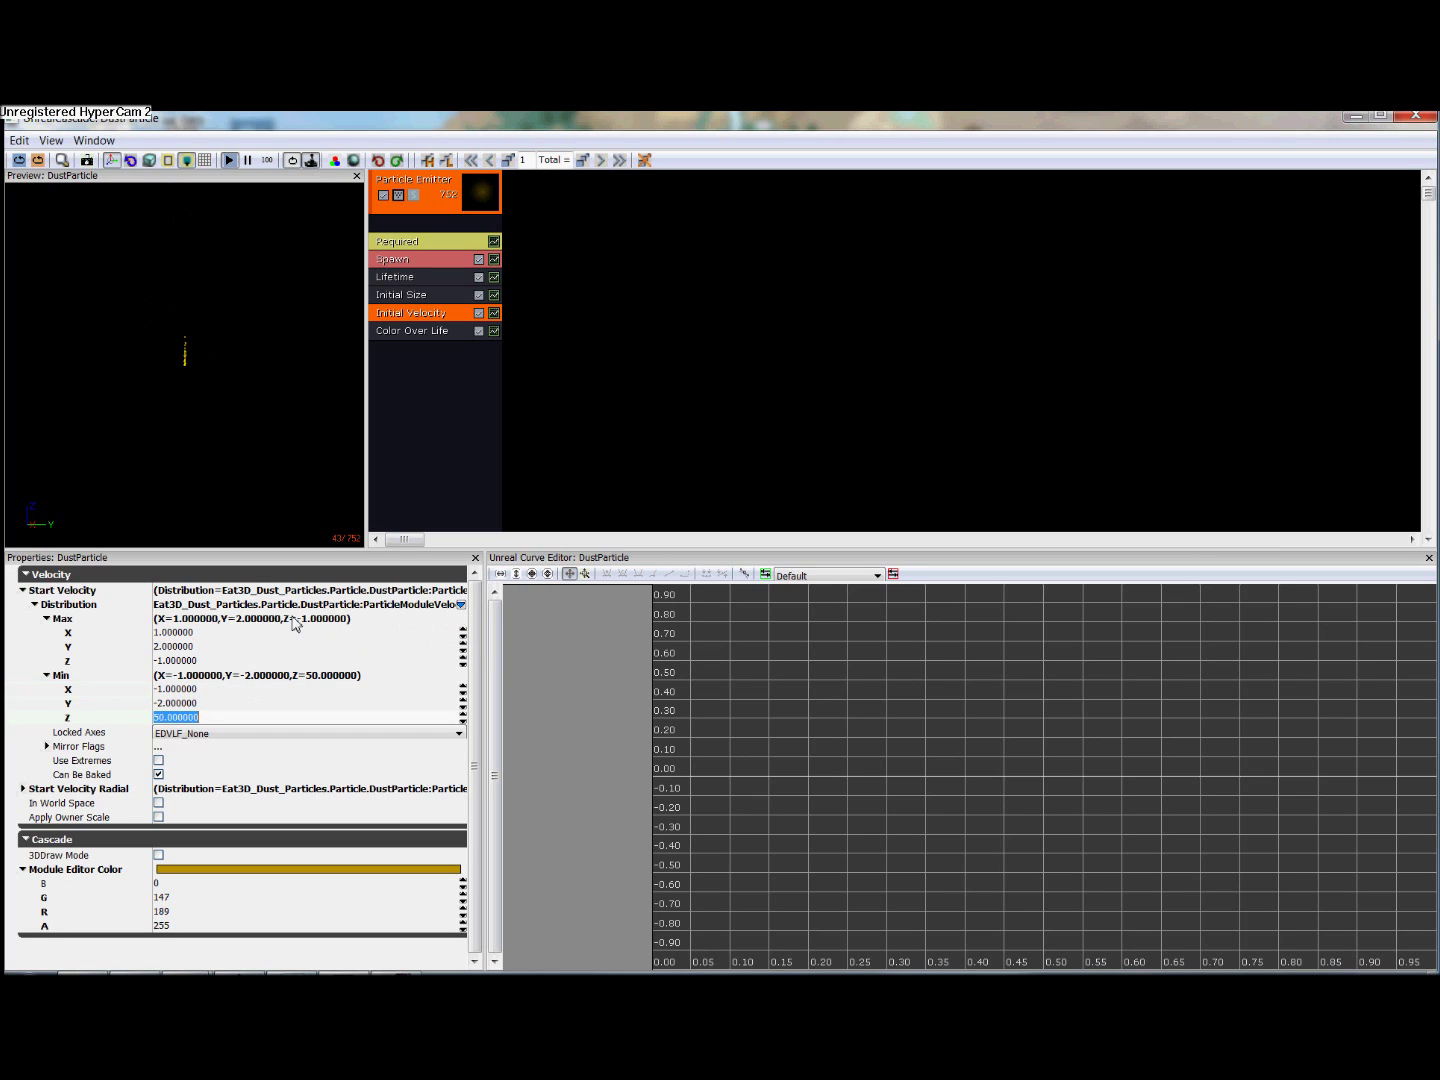
pyautogui.write('-2')
pyautogui.press('Return')
pyautogui.click(186, 450)
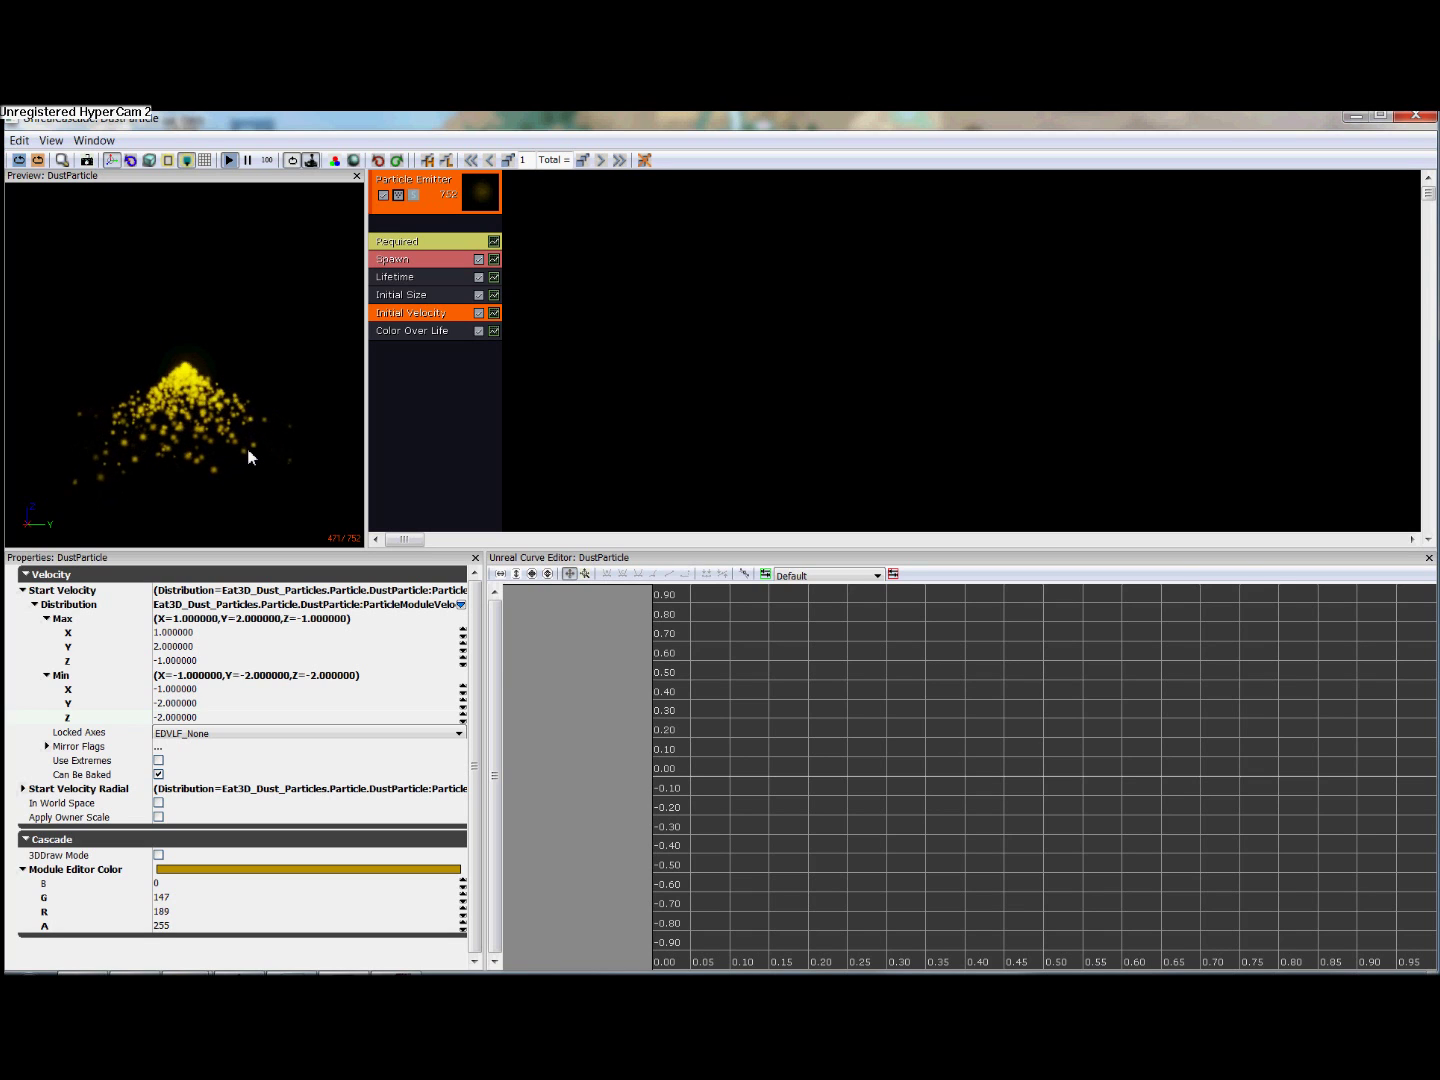
# Step: Add an Initial Location module to the particle emitter
pyautogui.rightClick(466, 364)
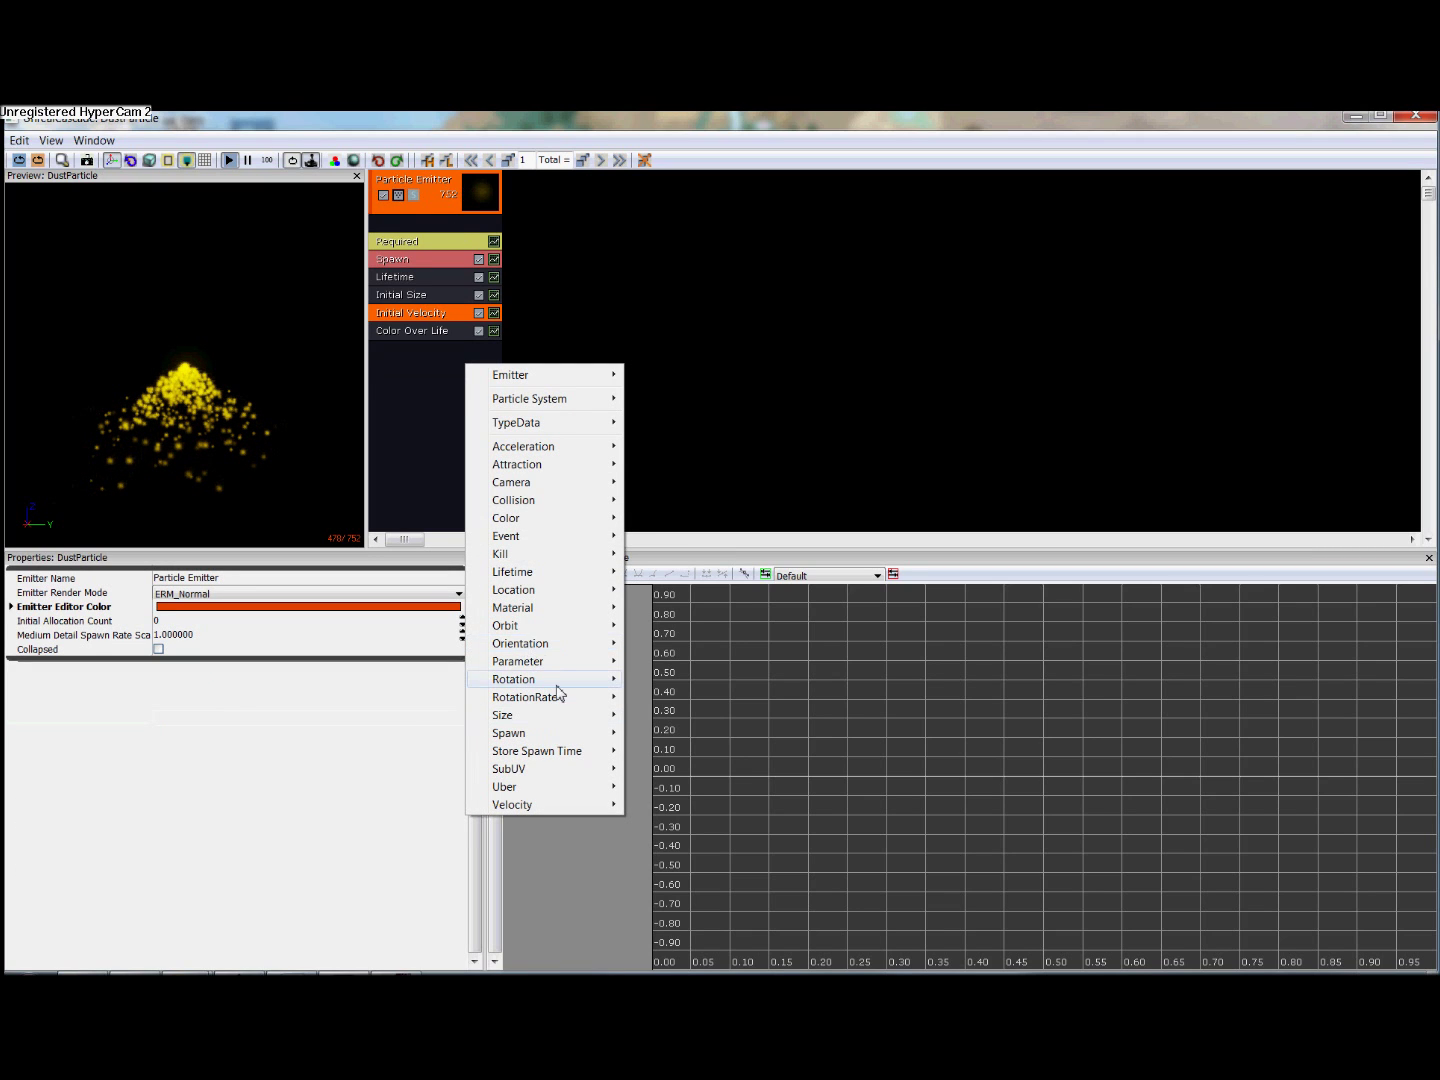
pyautogui.moveTo(557, 687)
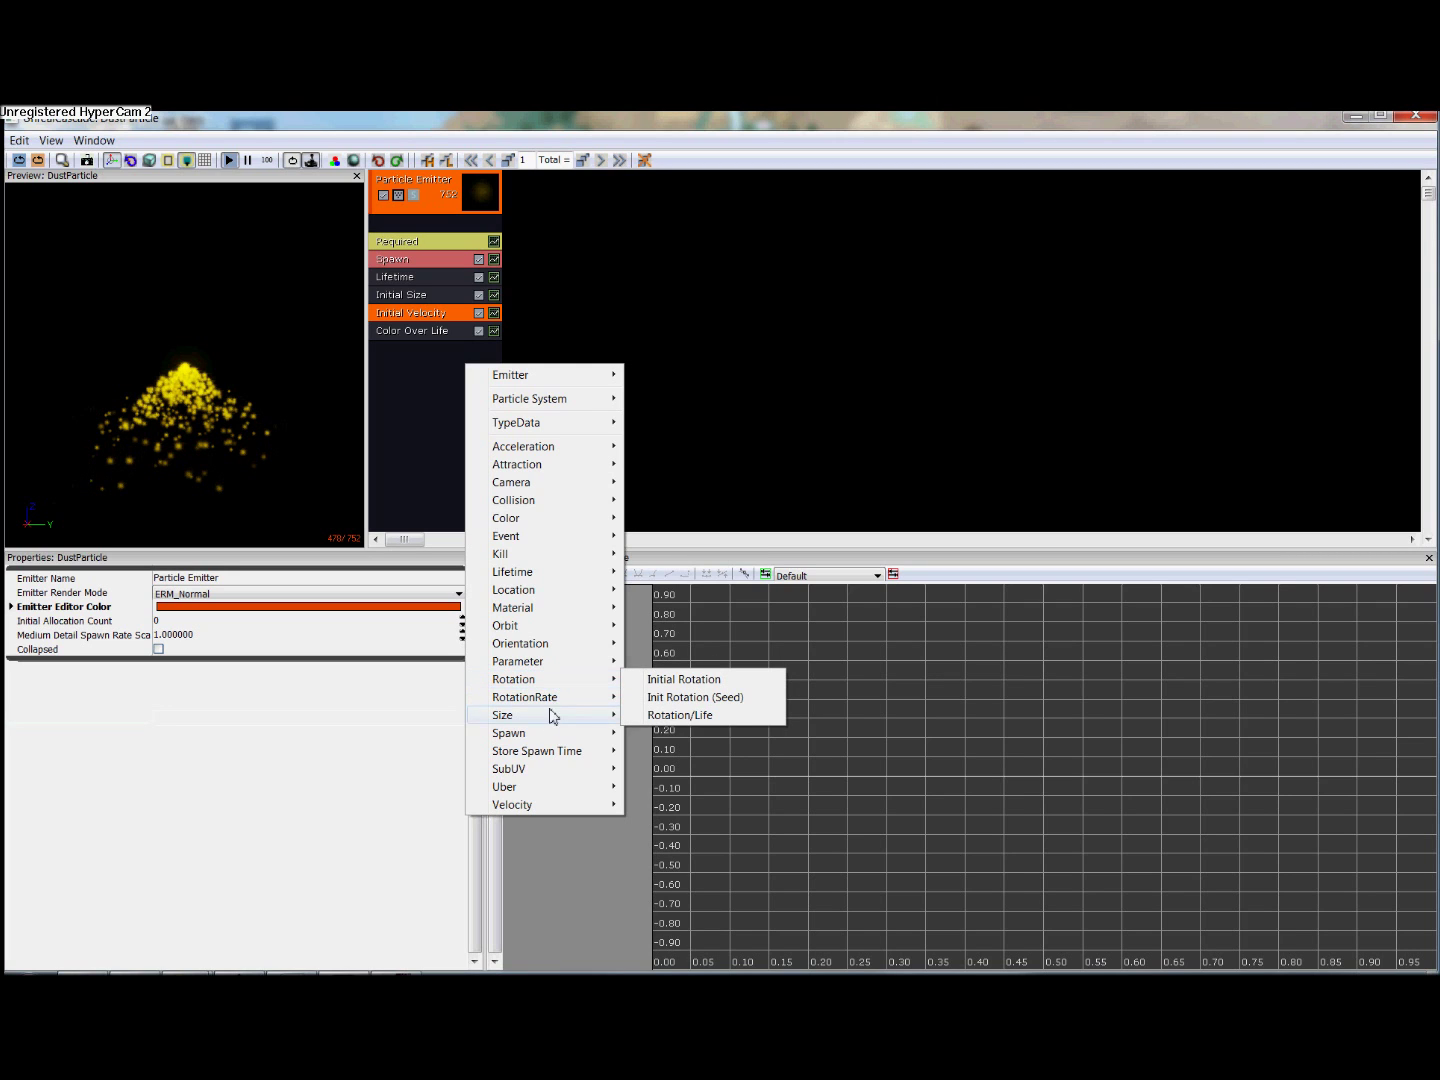
pyautogui.moveTo(538, 598)
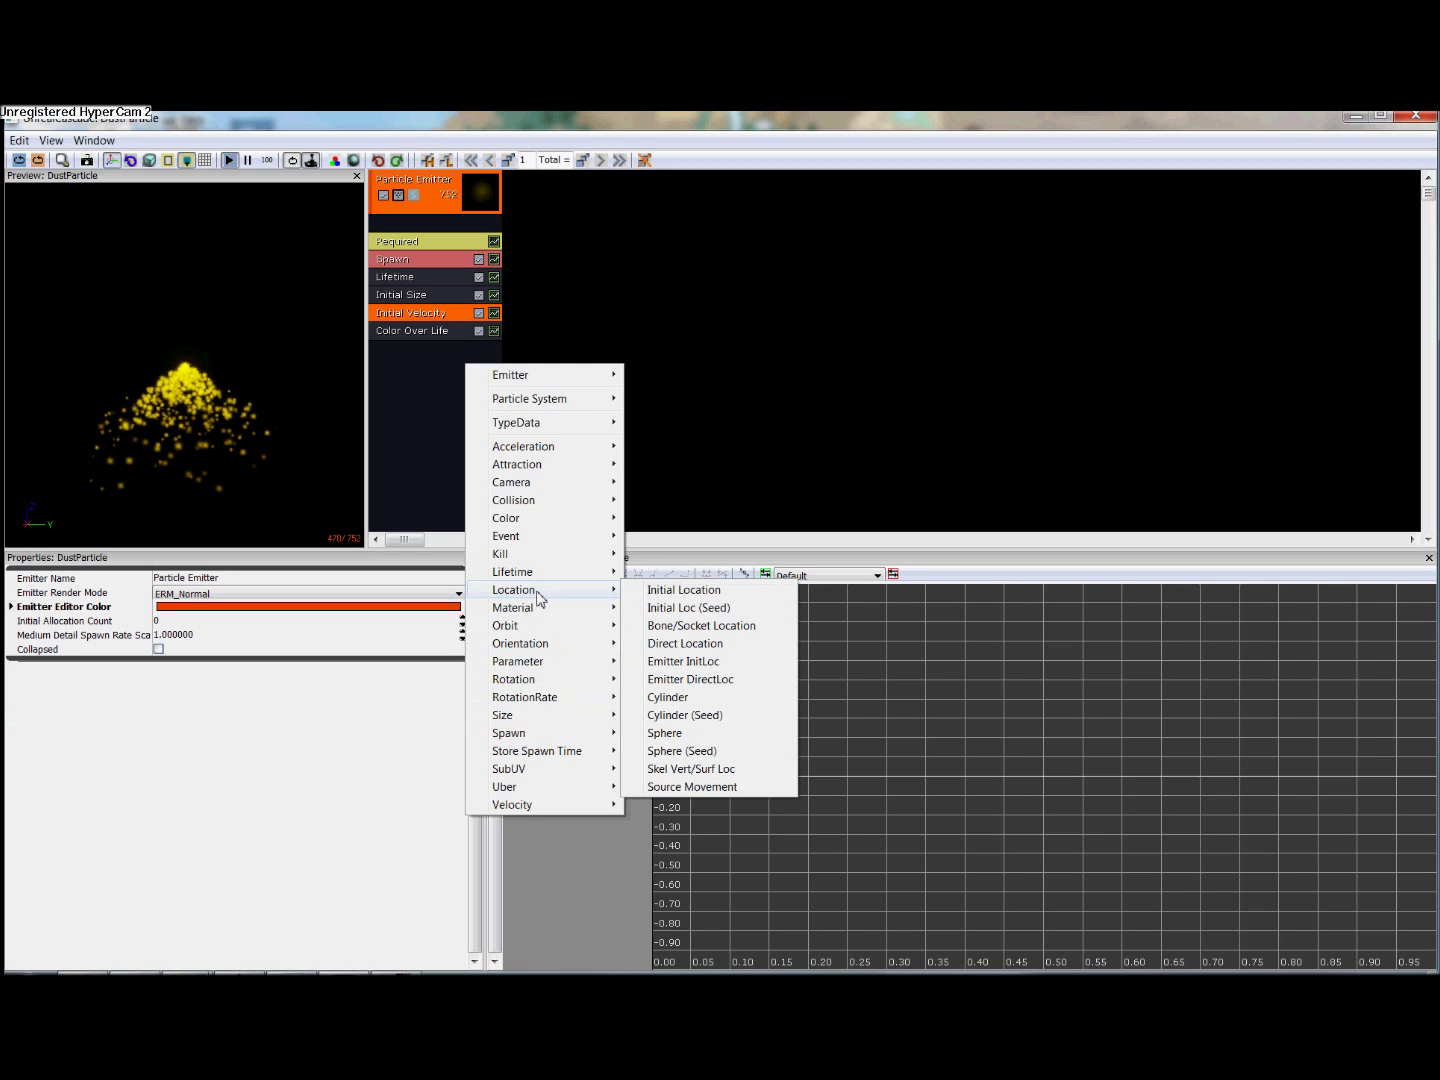
pyautogui.click(712, 591)
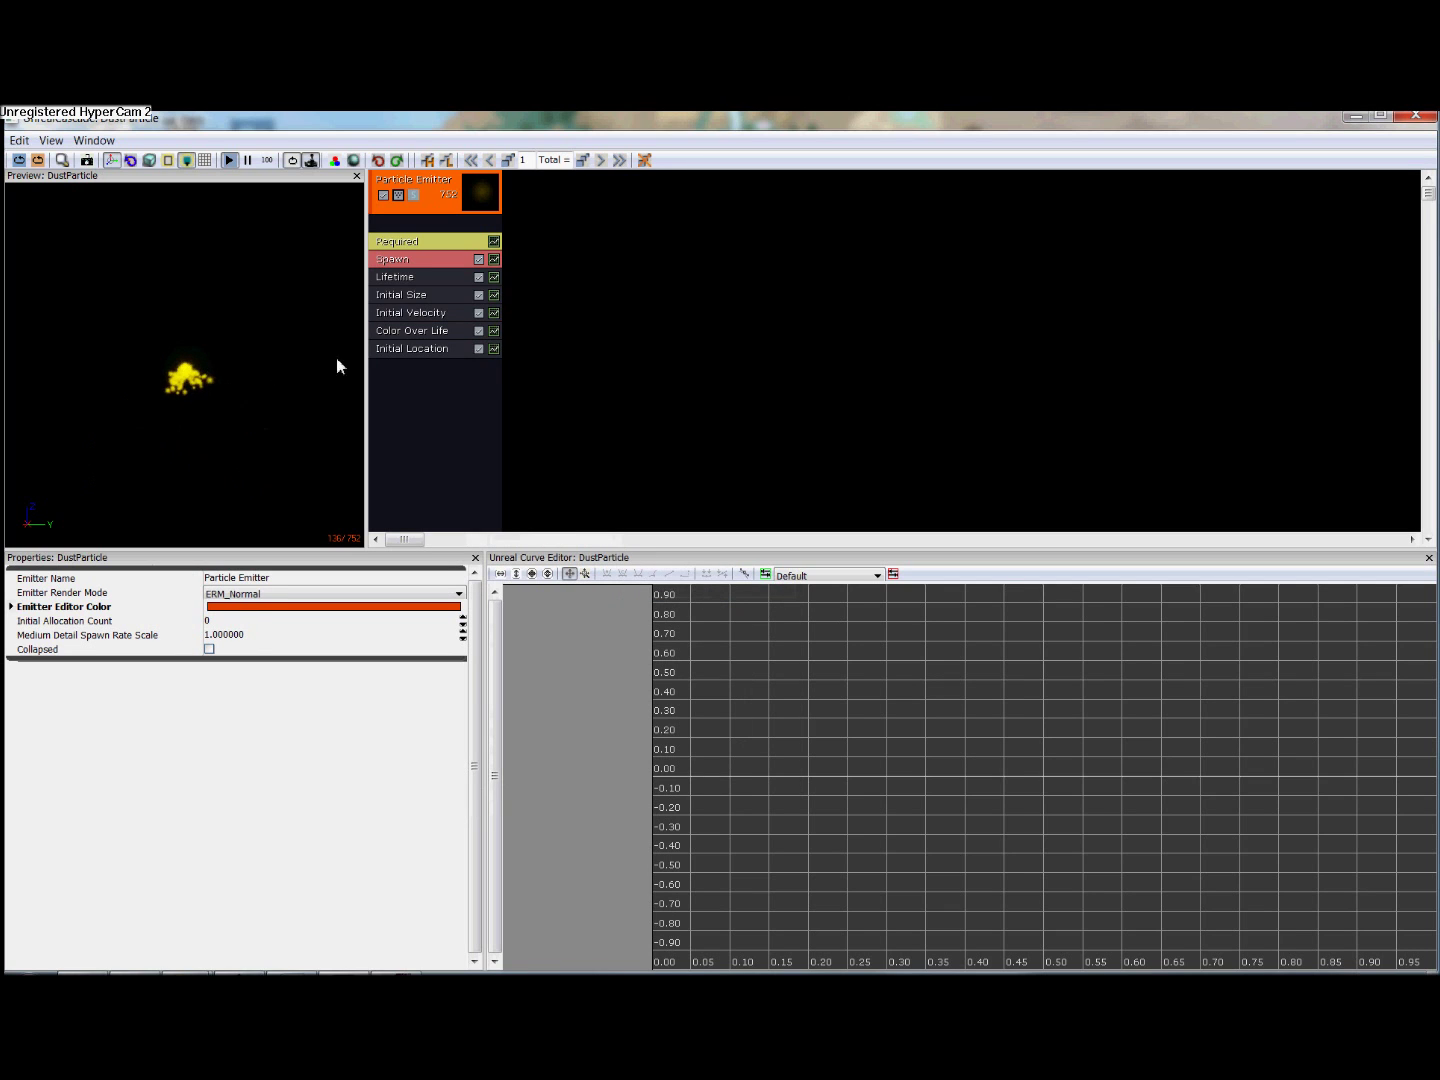
# Step: Set the Initial Location module's maximum start location to 500 on X, Y and Z
pyautogui.click(396, 351)
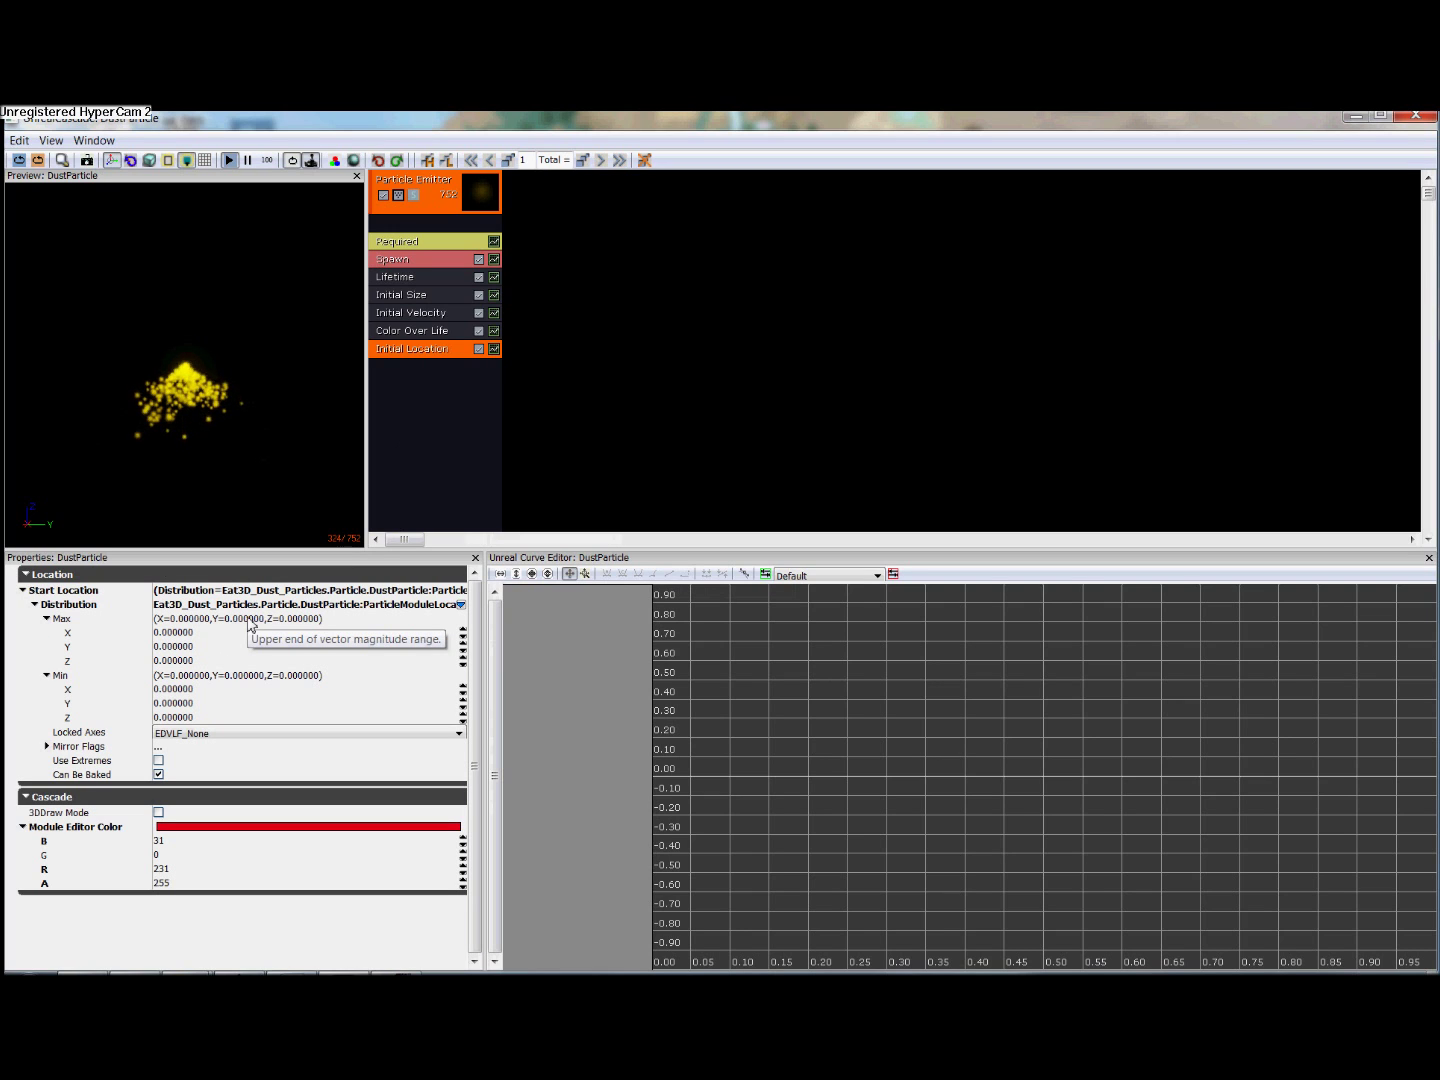
pyautogui.click(170, 634)
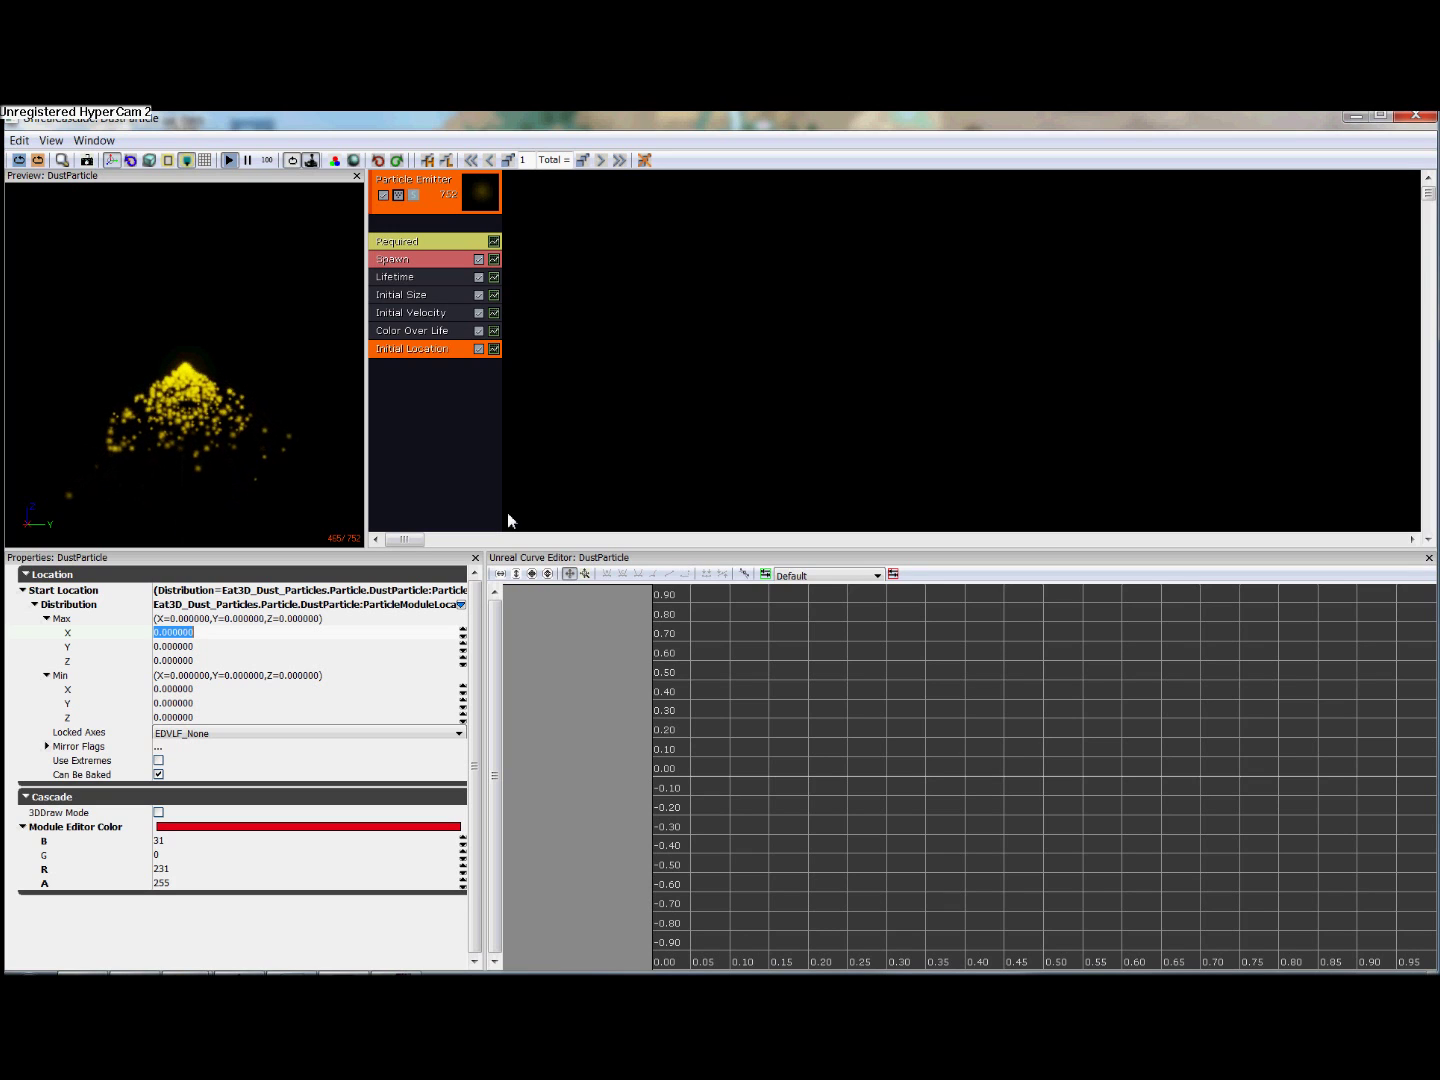
pyautogui.write('500')
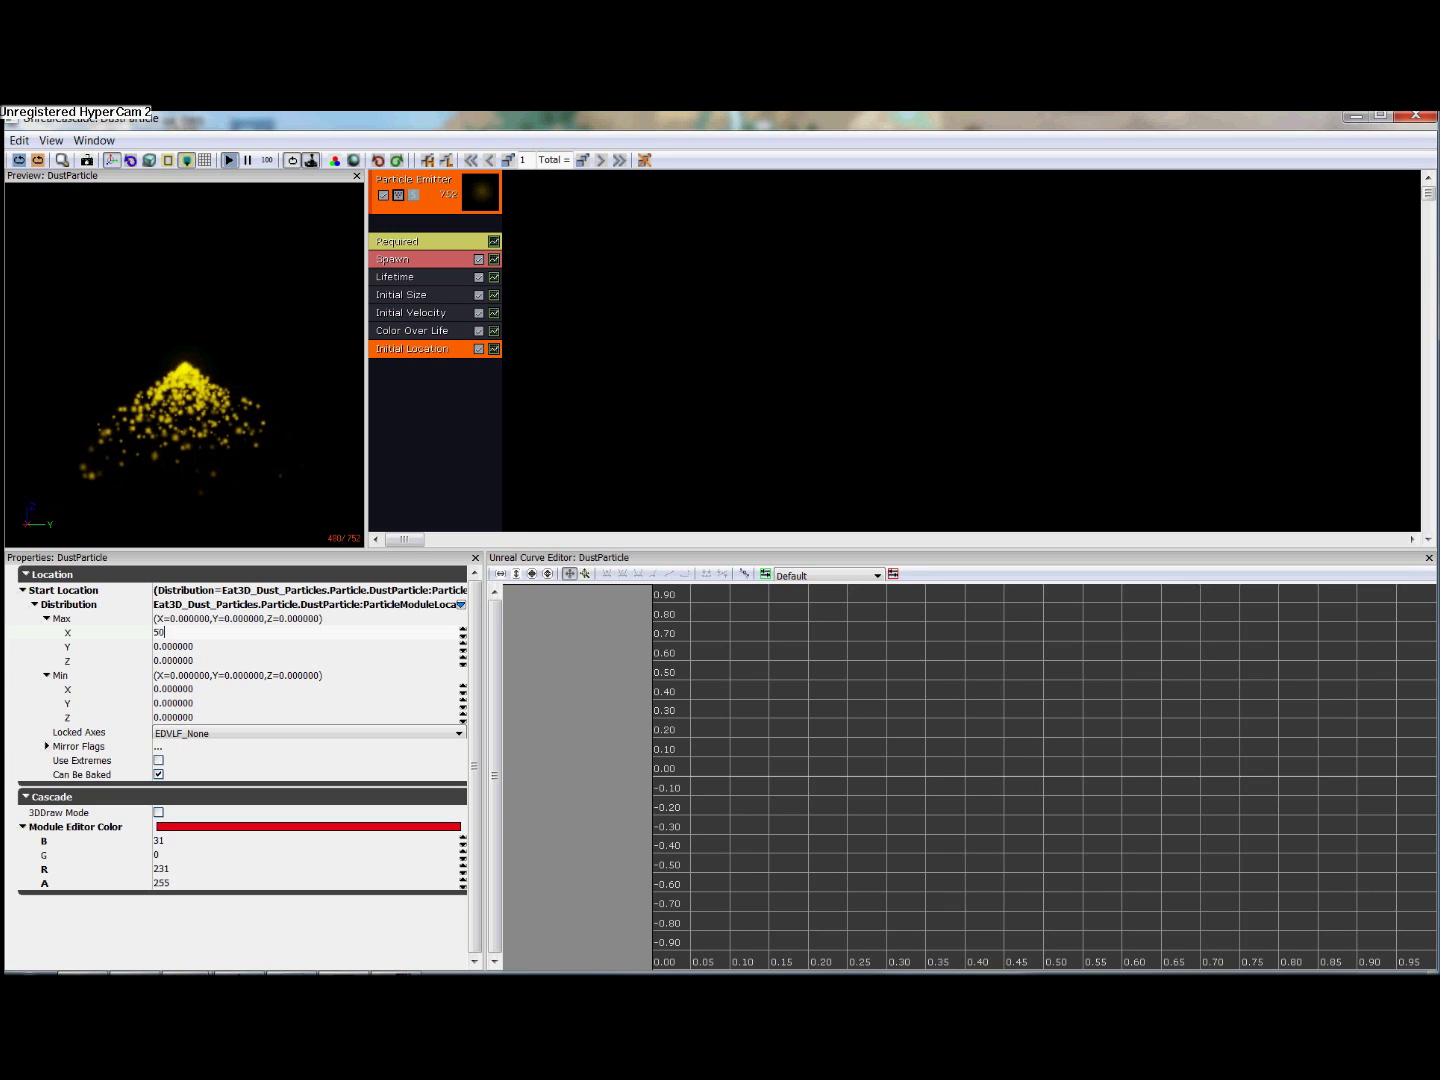
pyautogui.press('Tab')
pyautogui.write('500')
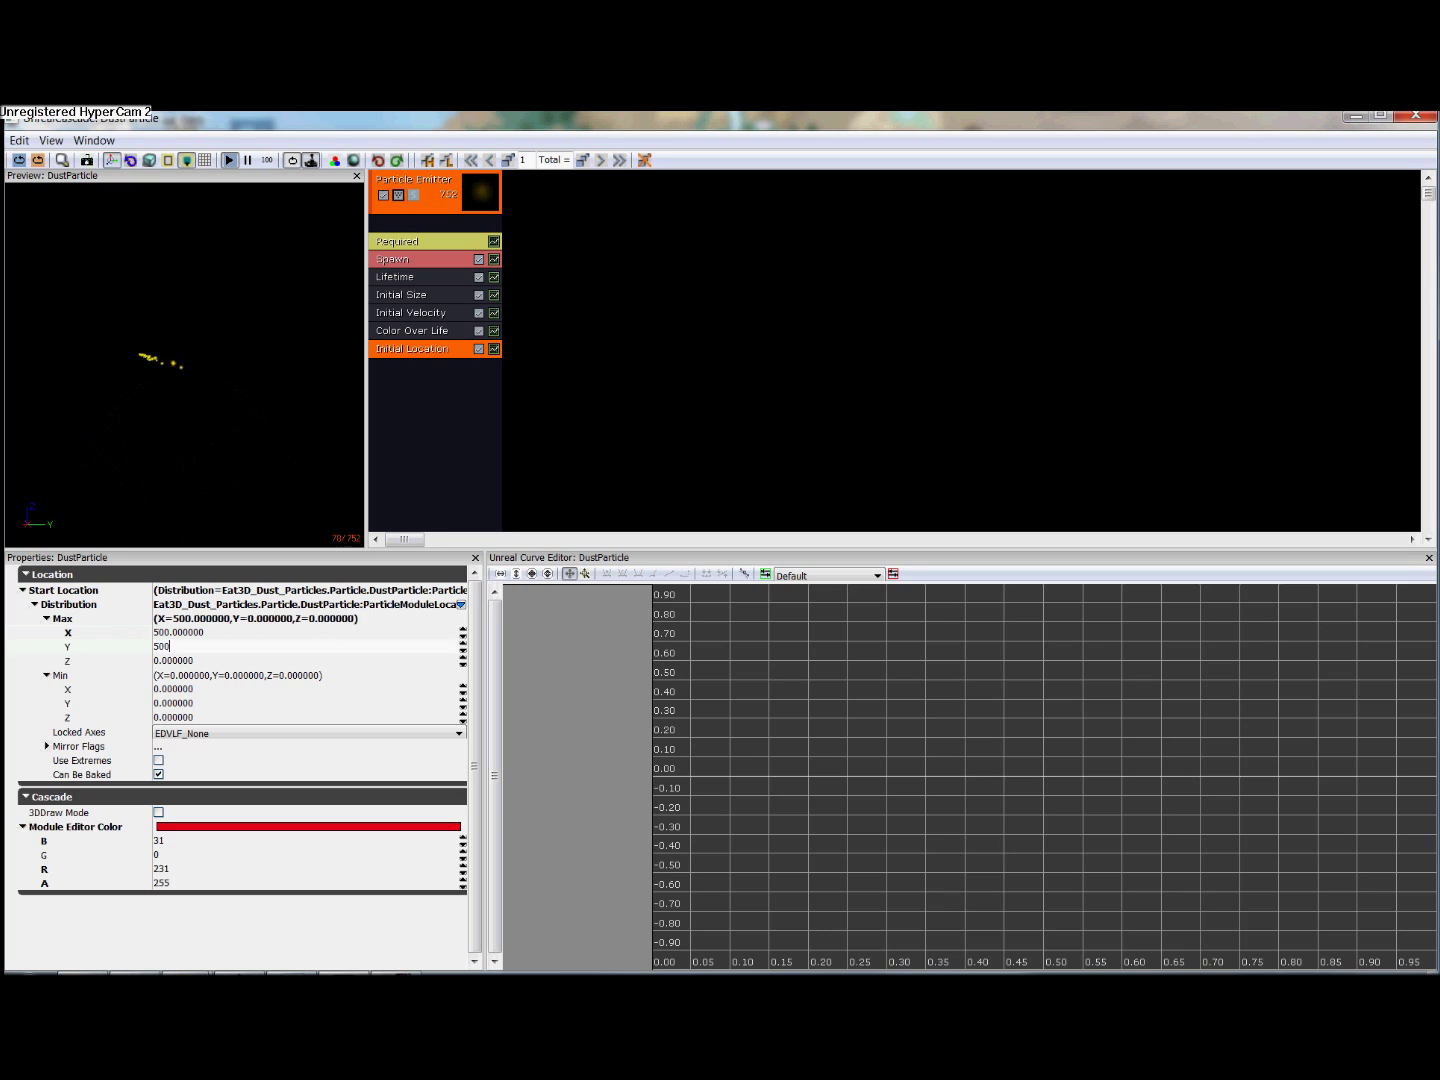
pyautogui.press('Tab')
pyautogui.write('500')
# Step: Set the minimum start location in the Initial Location module to -500 on X, Y and Z
pyautogui.press('Tab')
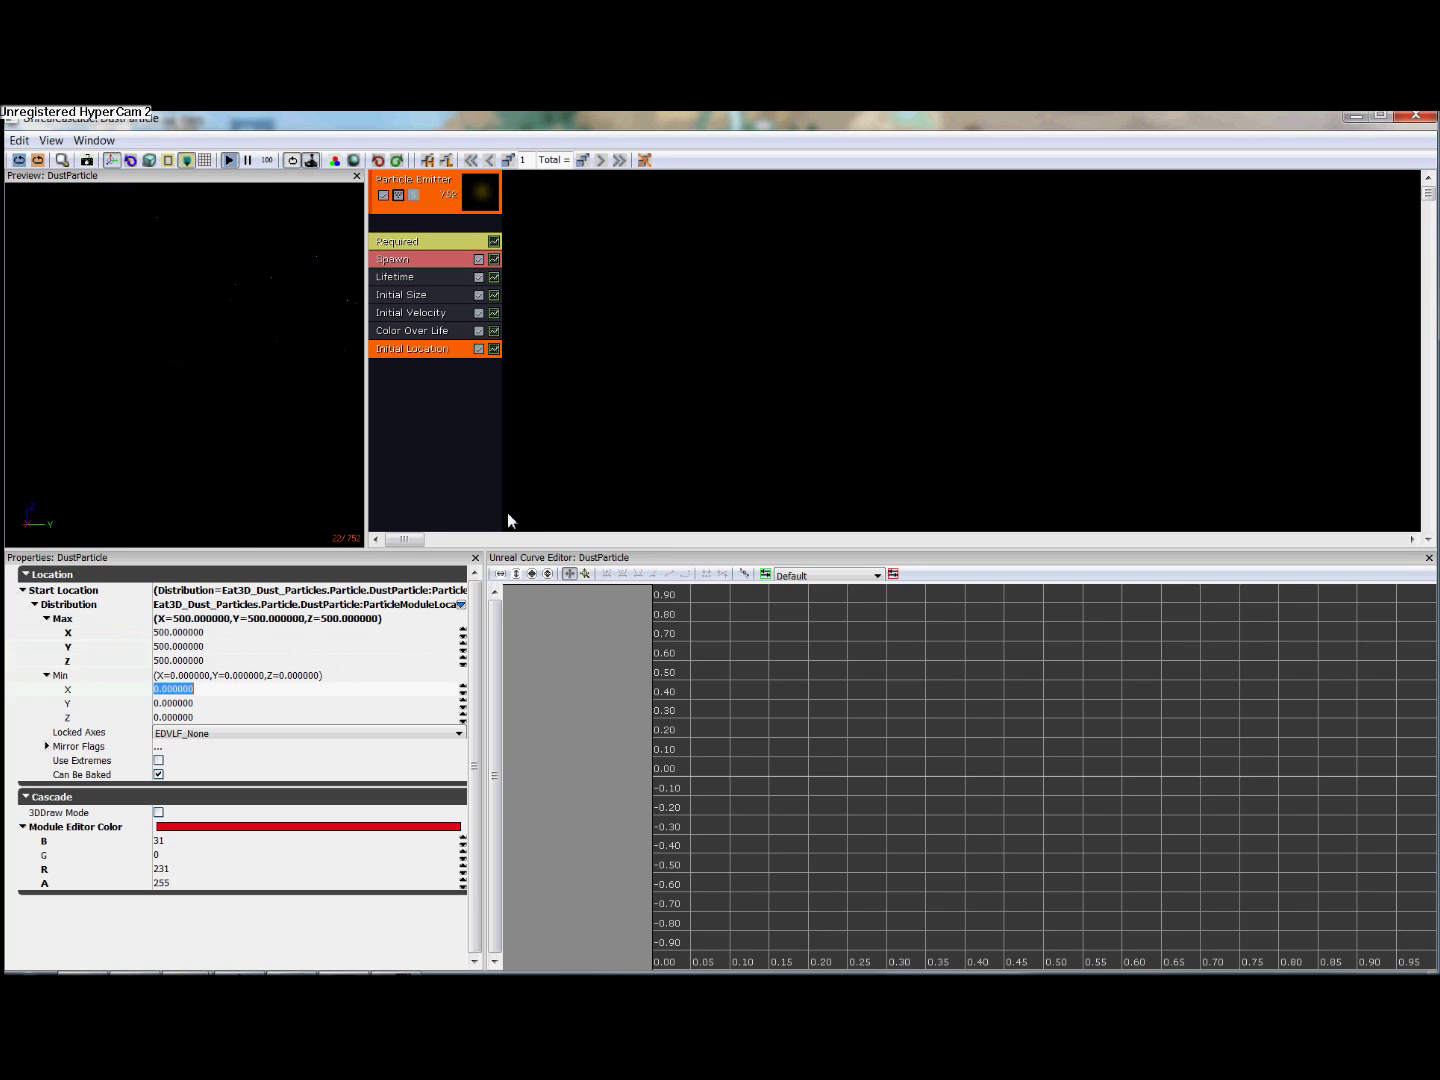
pyautogui.write('-500')
pyautogui.press('Tab')
pyautogui.write('-')
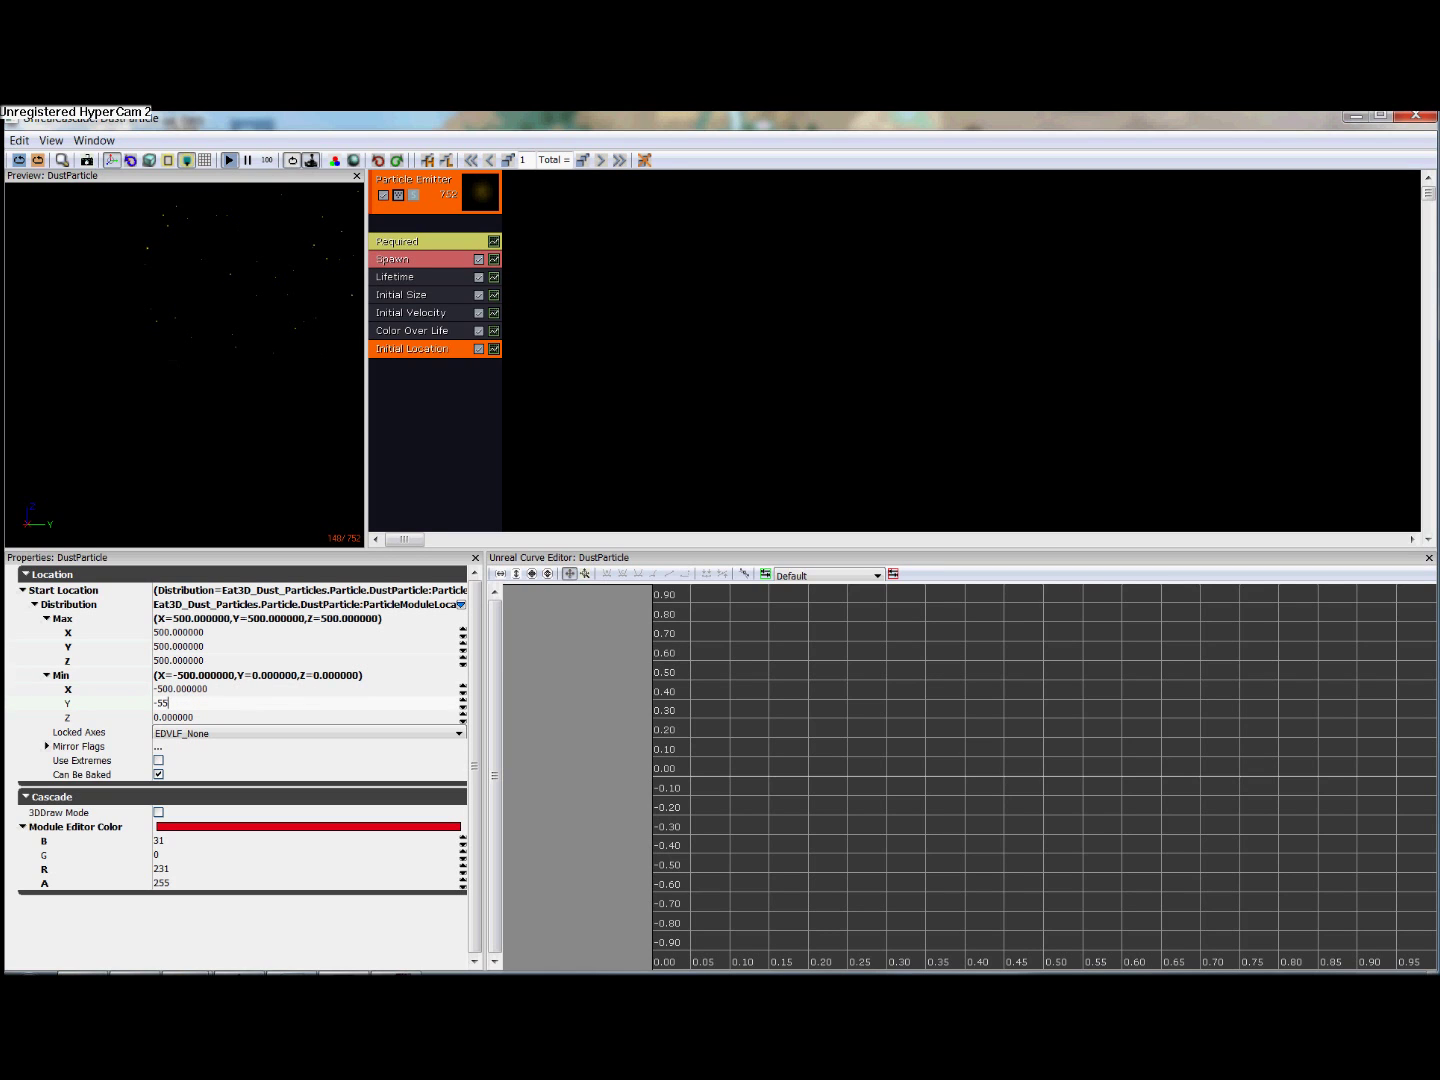
pyautogui.press('Tab')
pyautogui.write('-')
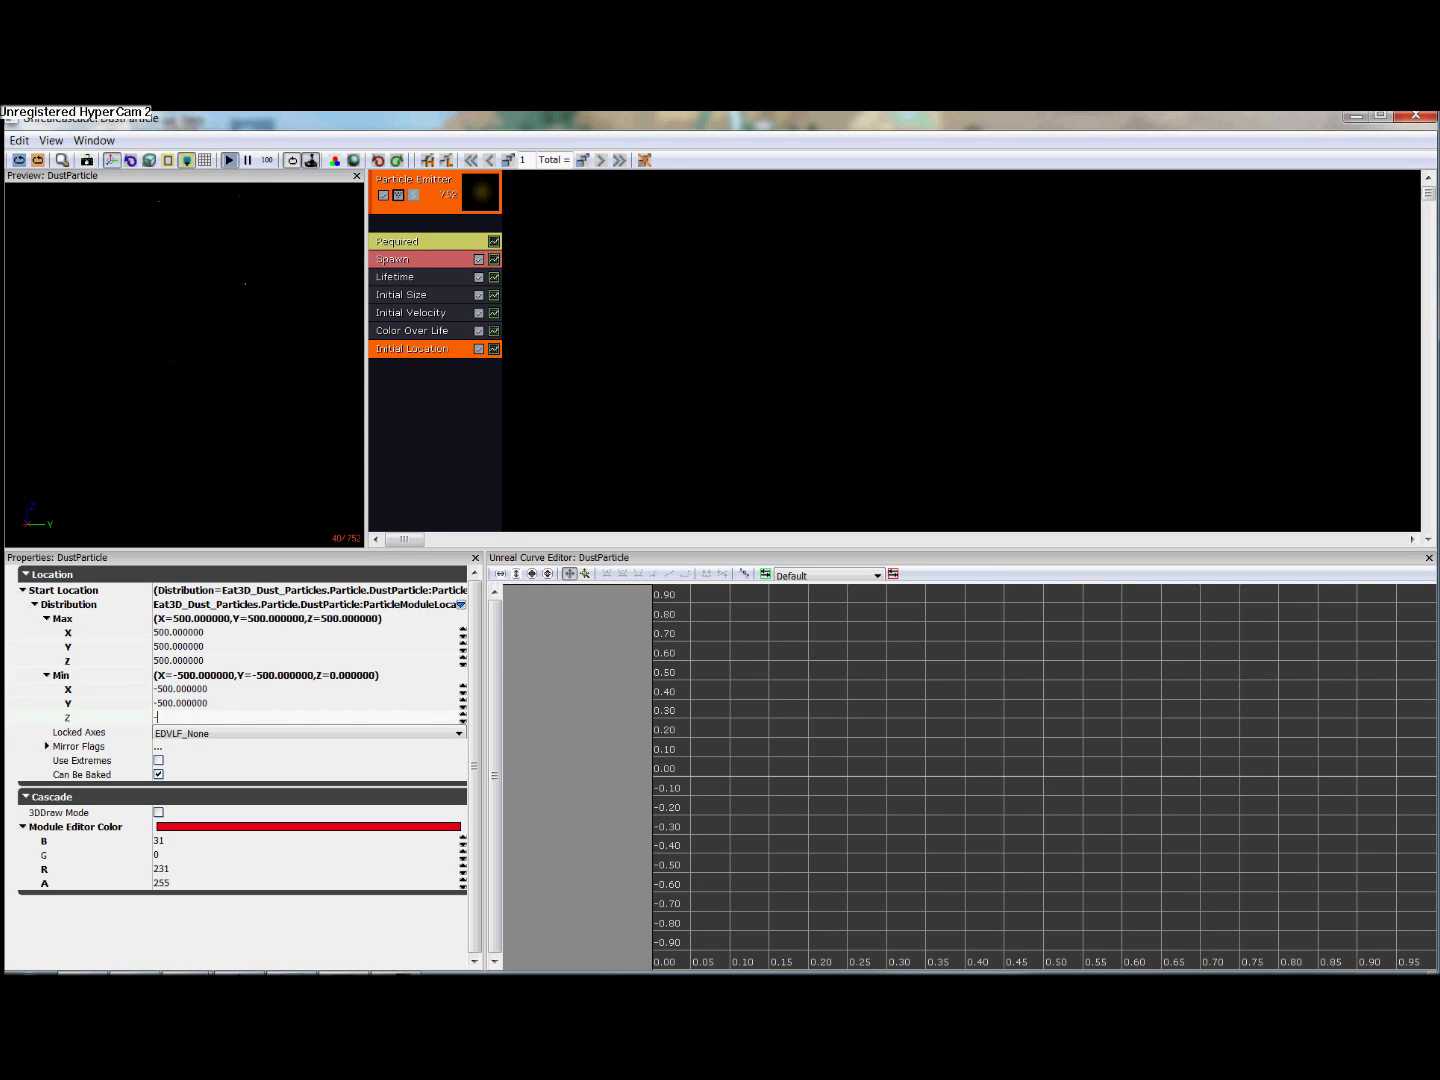
pyautogui.write('500')
pyautogui.press('Return')
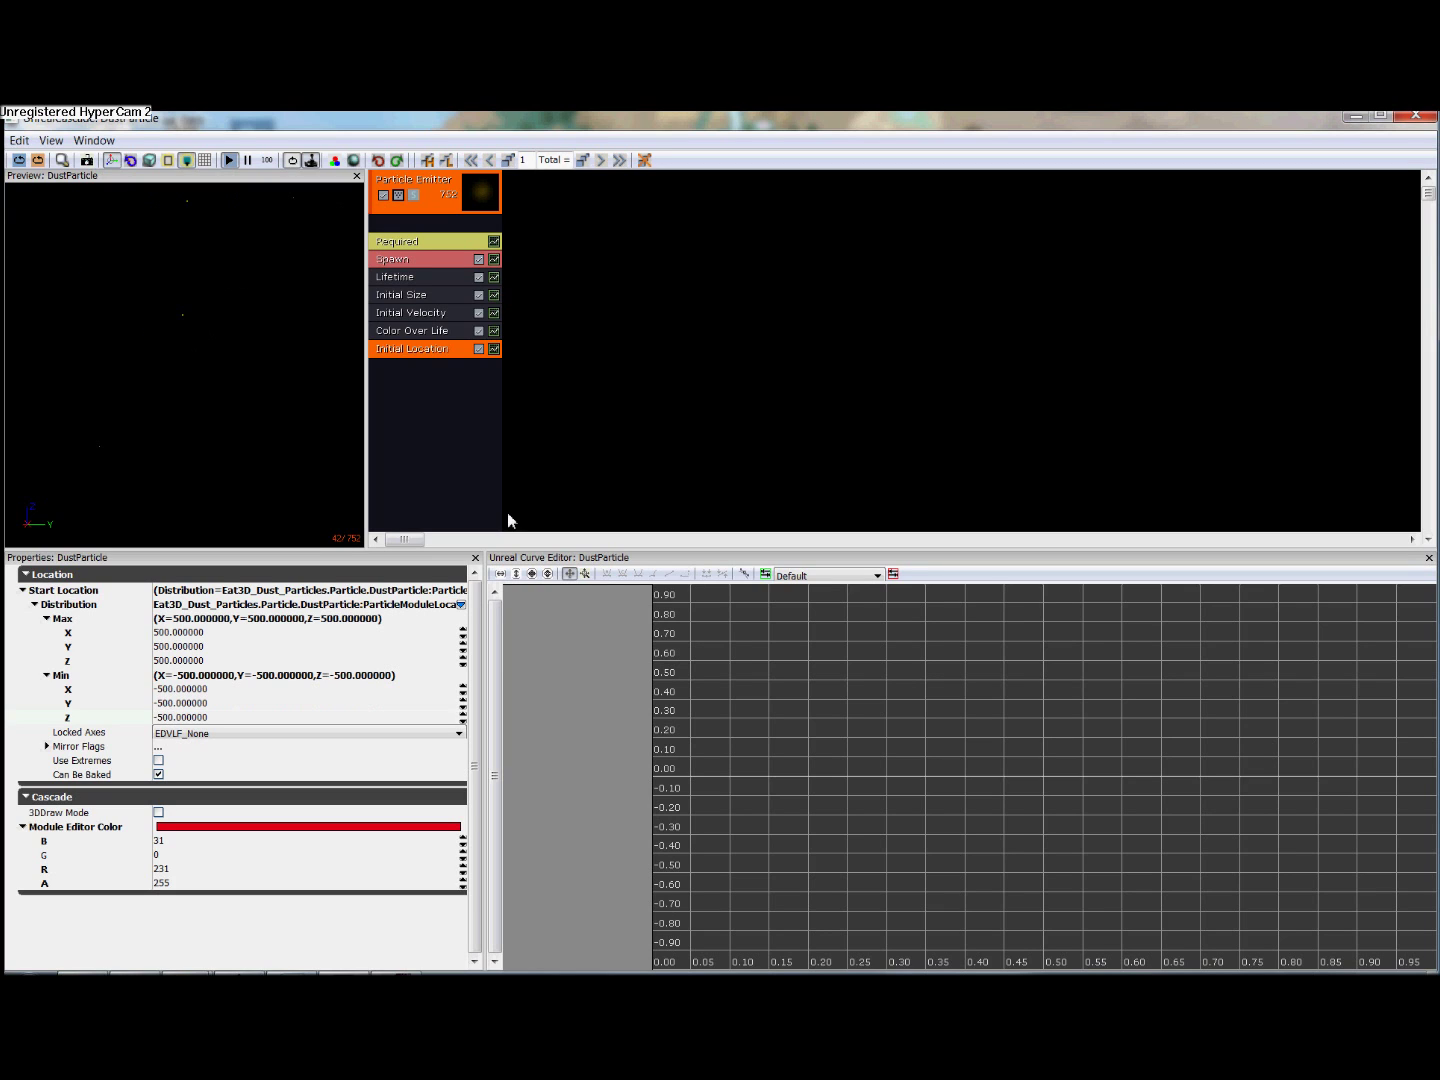